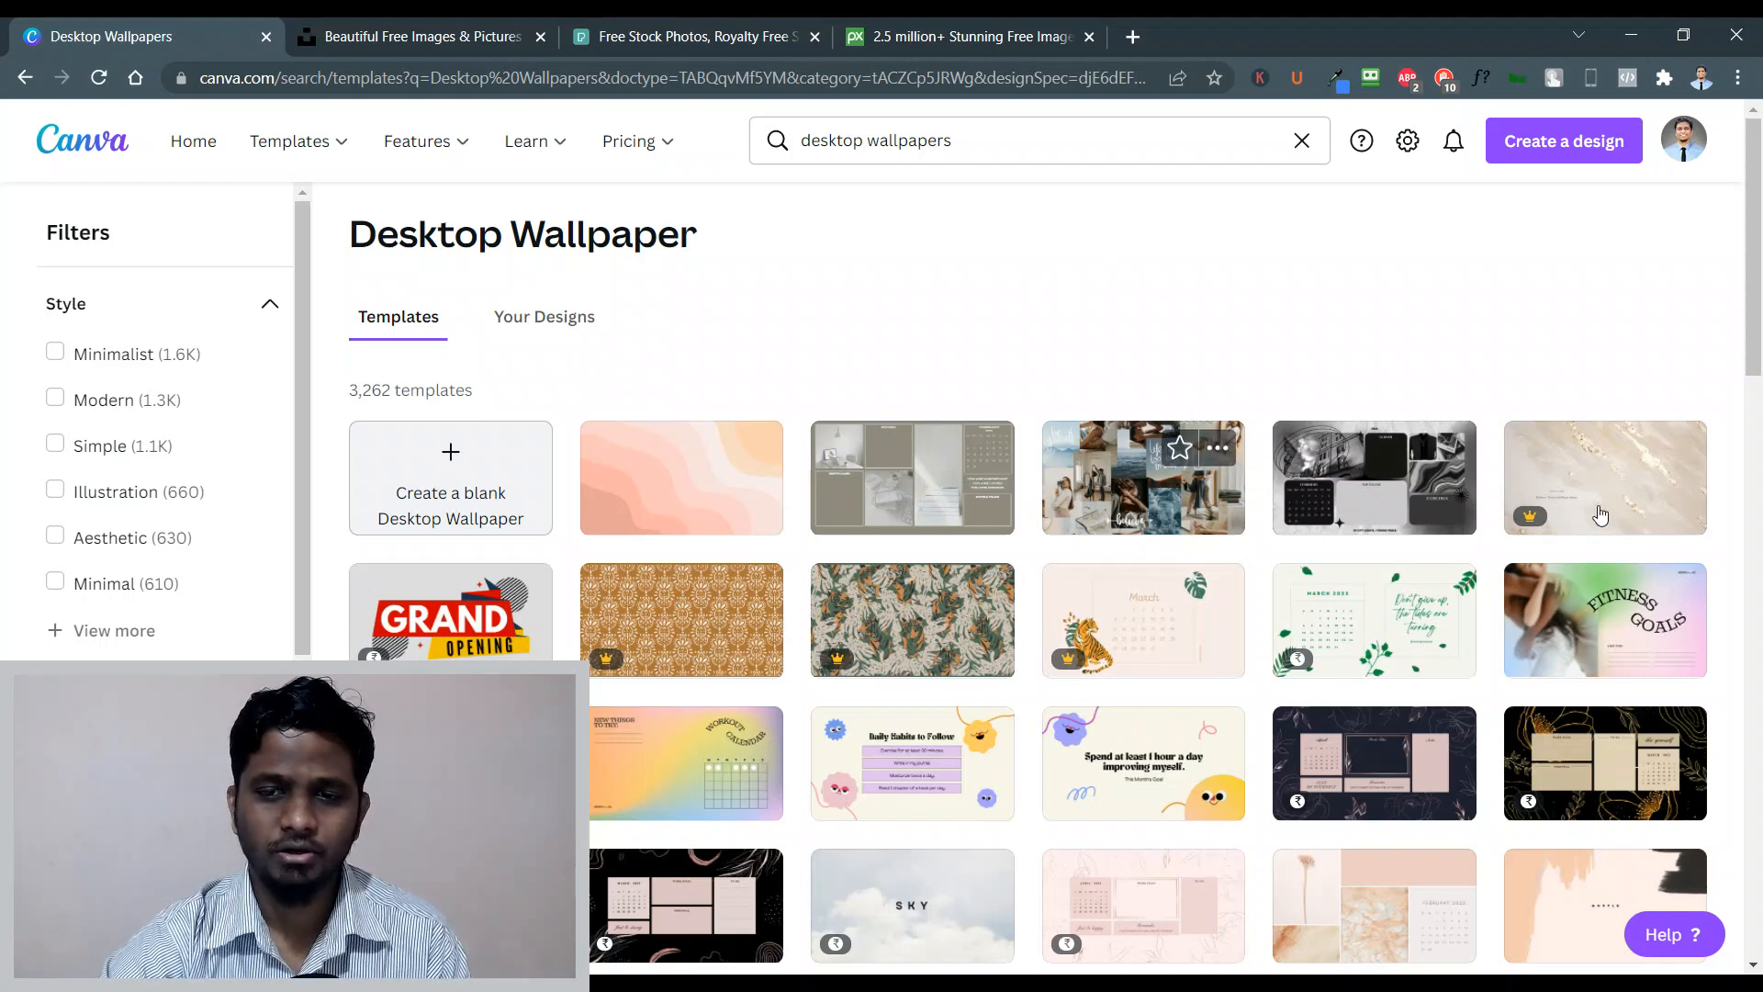
# Browse the desktop wallpaper templates and open the Positive Photo Collage Desktop Wallpaper template in the editor.
pyautogui.scroll(-2, 834, 659)
pyautogui.scroll(-4, 834, 660)
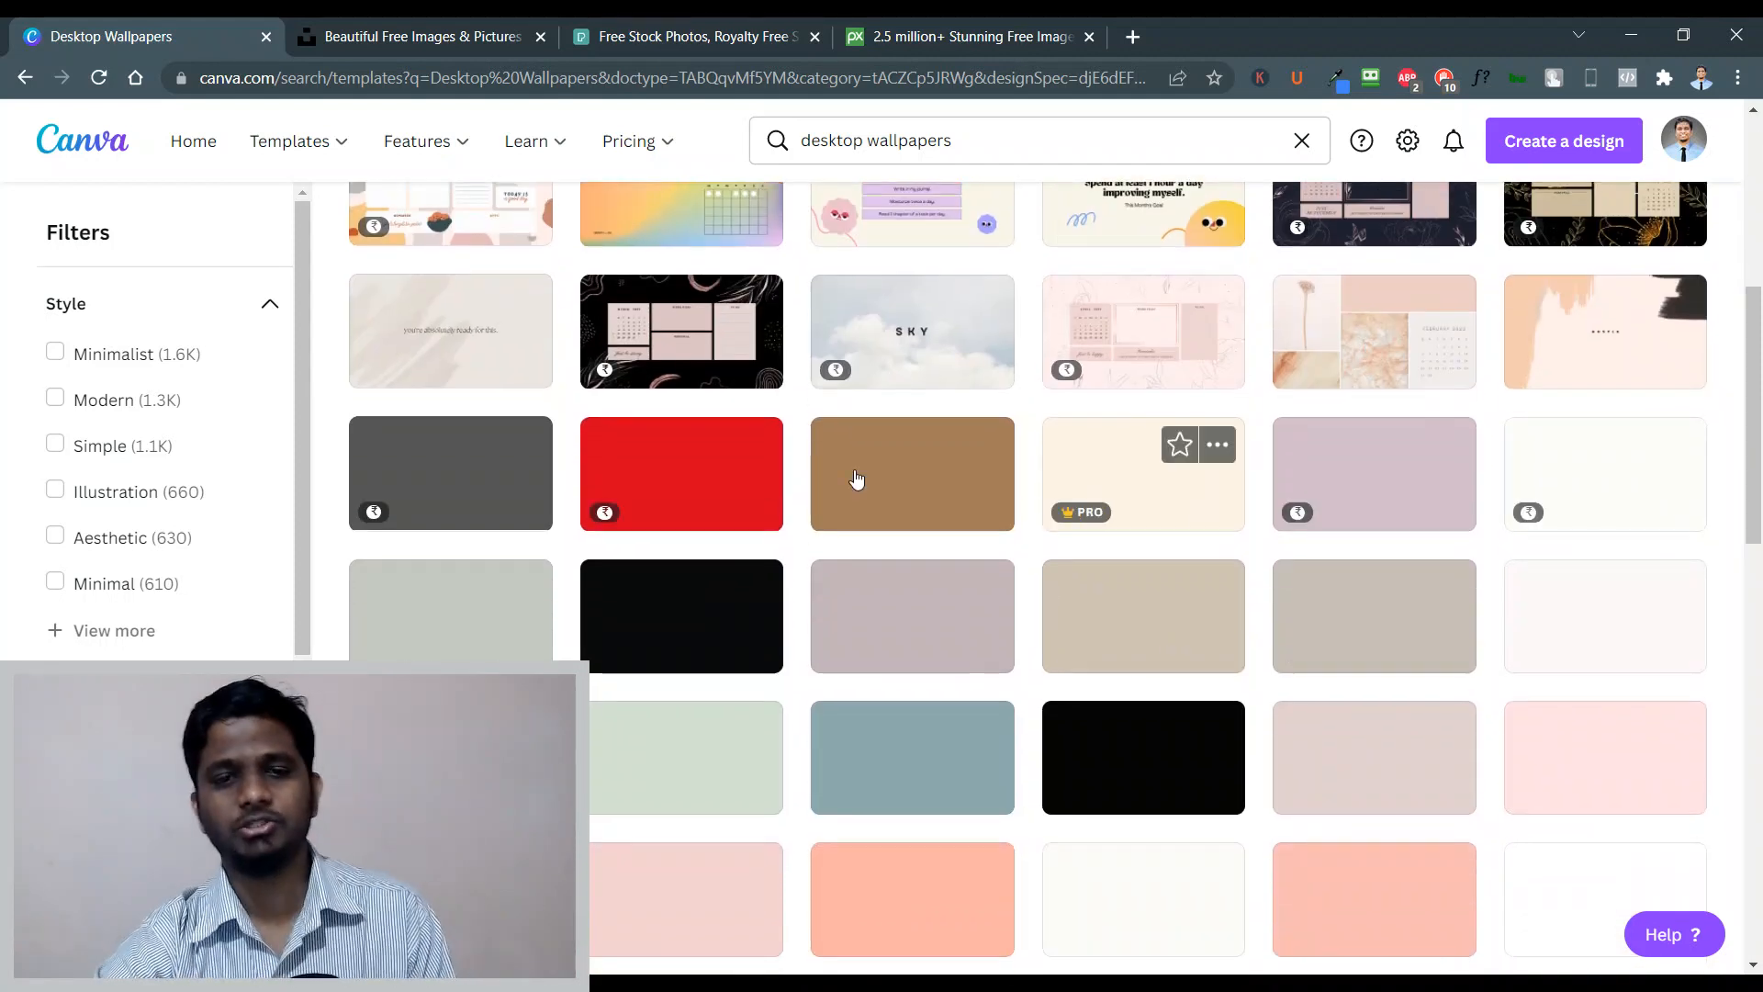
pyautogui.scroll(4, 1114, 514)
pyautogui.scroll(3, 1117, 520)
pyautogui.scroll(-1, 1103, 257)
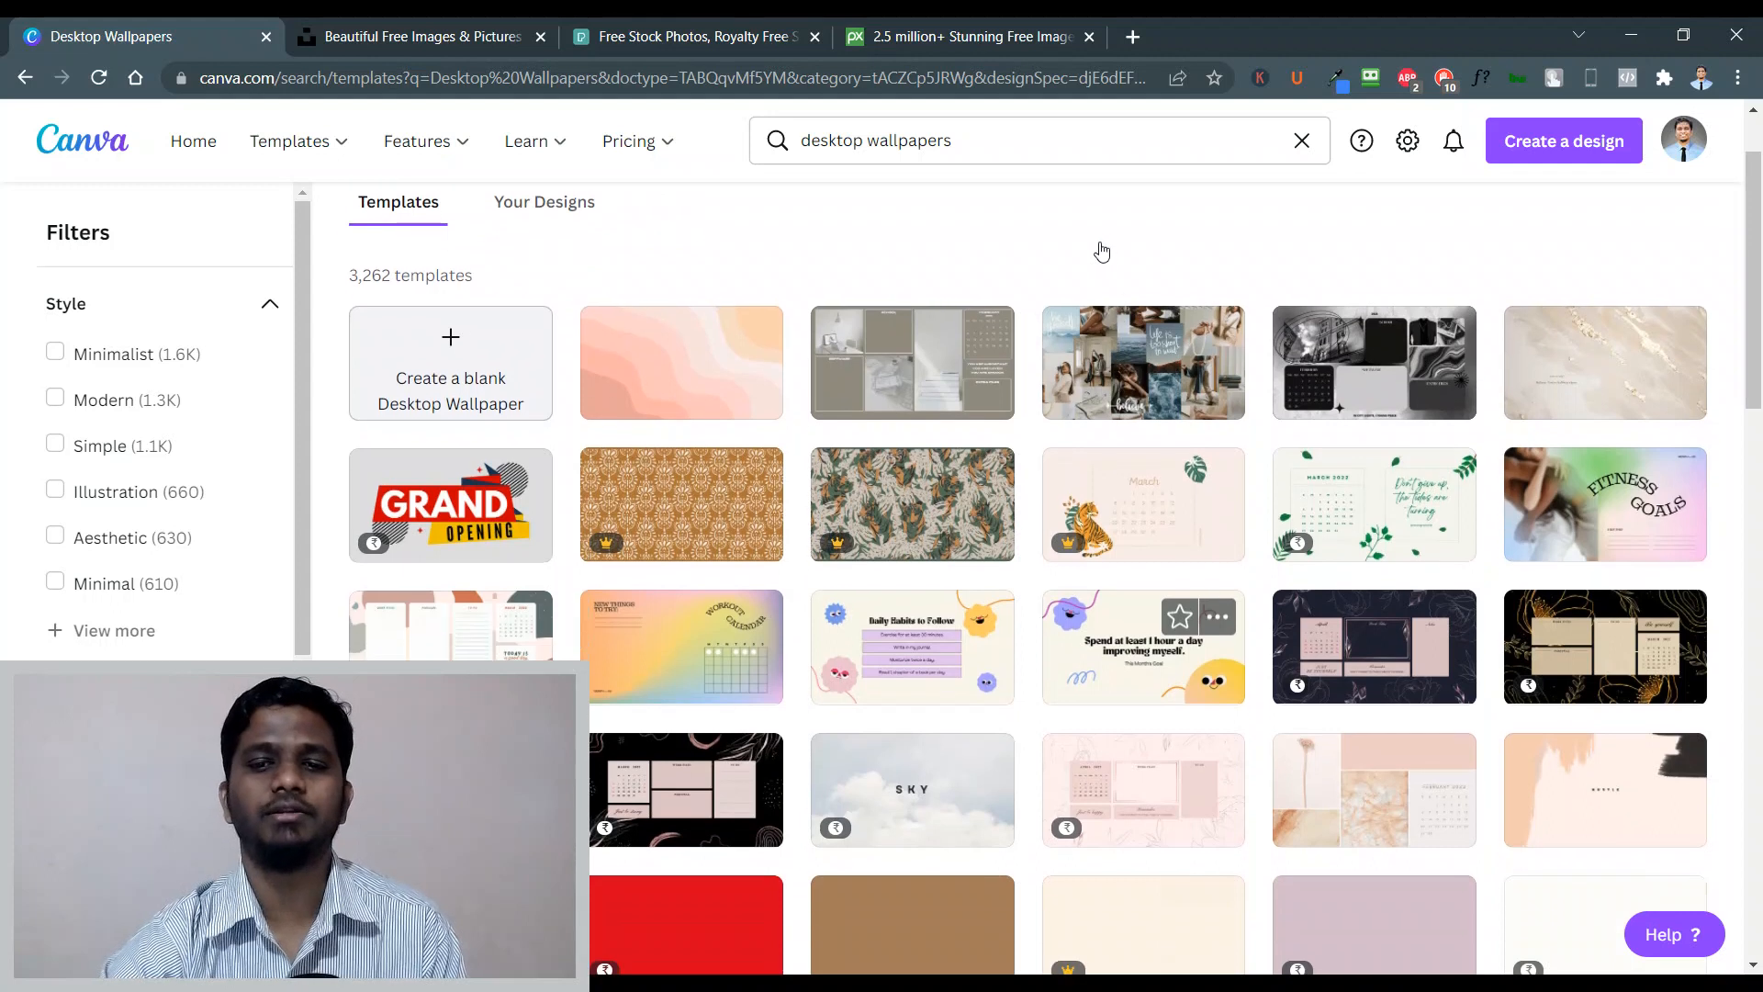
pyautogui.scroll(1, 1143, 395)
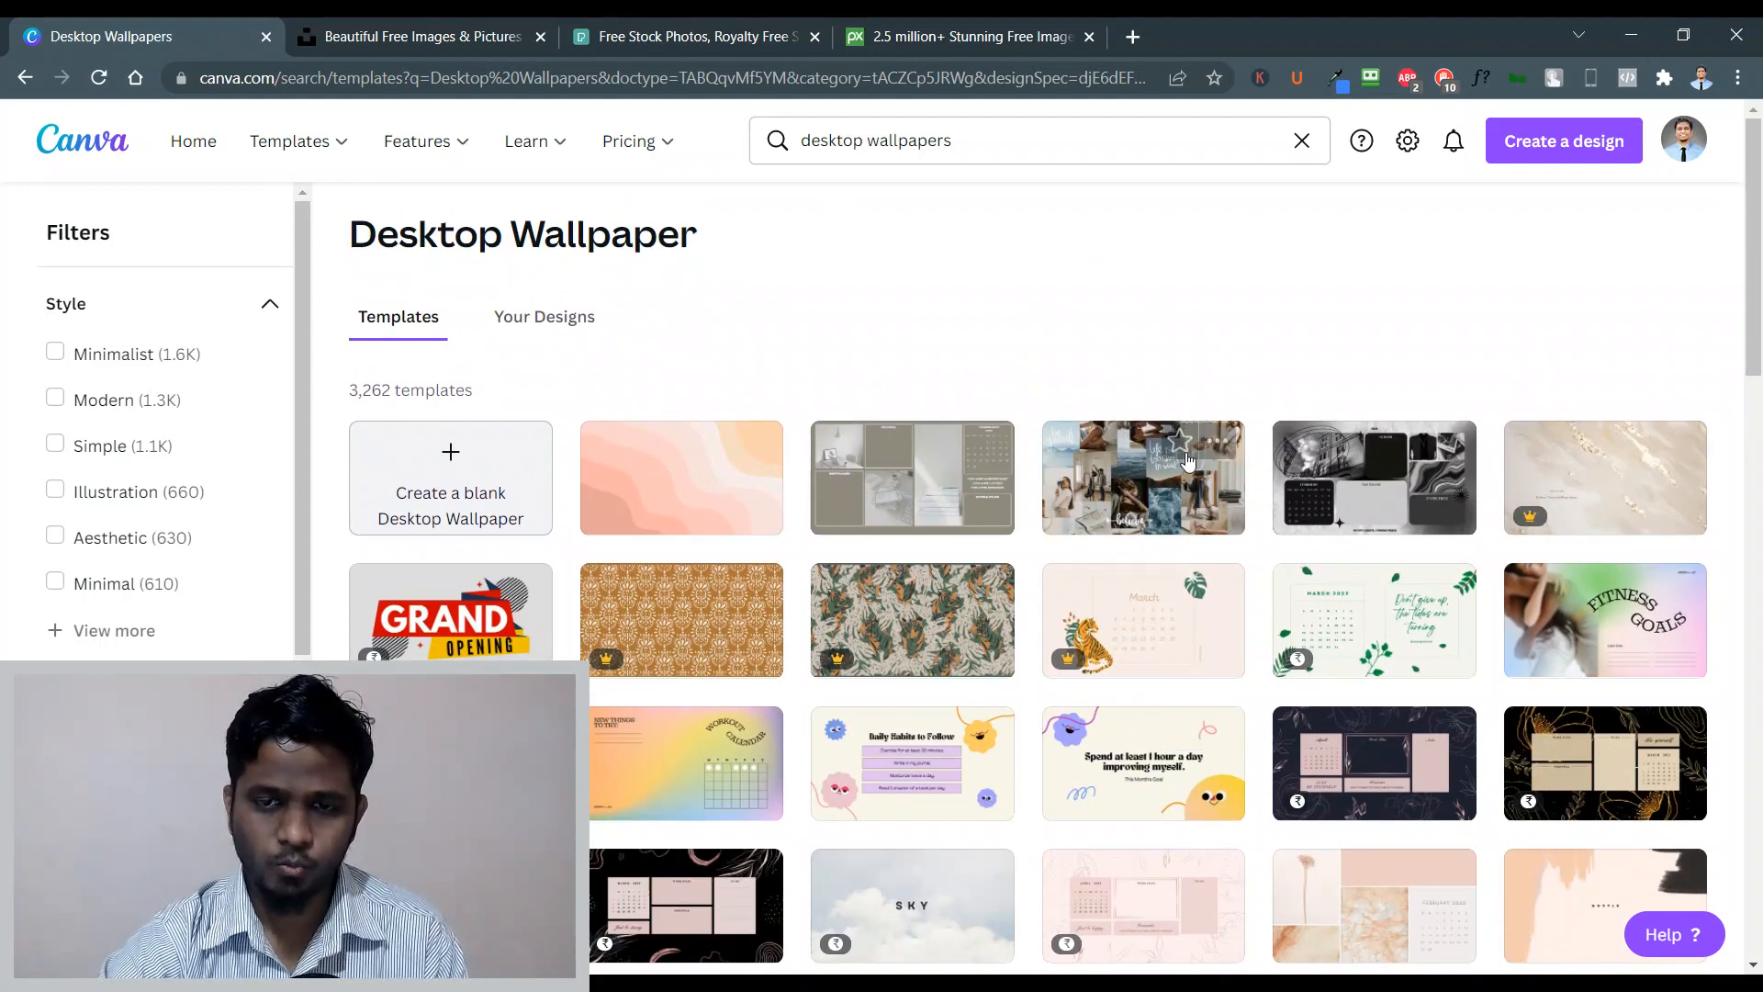
pyautogui.click(1099, 485)
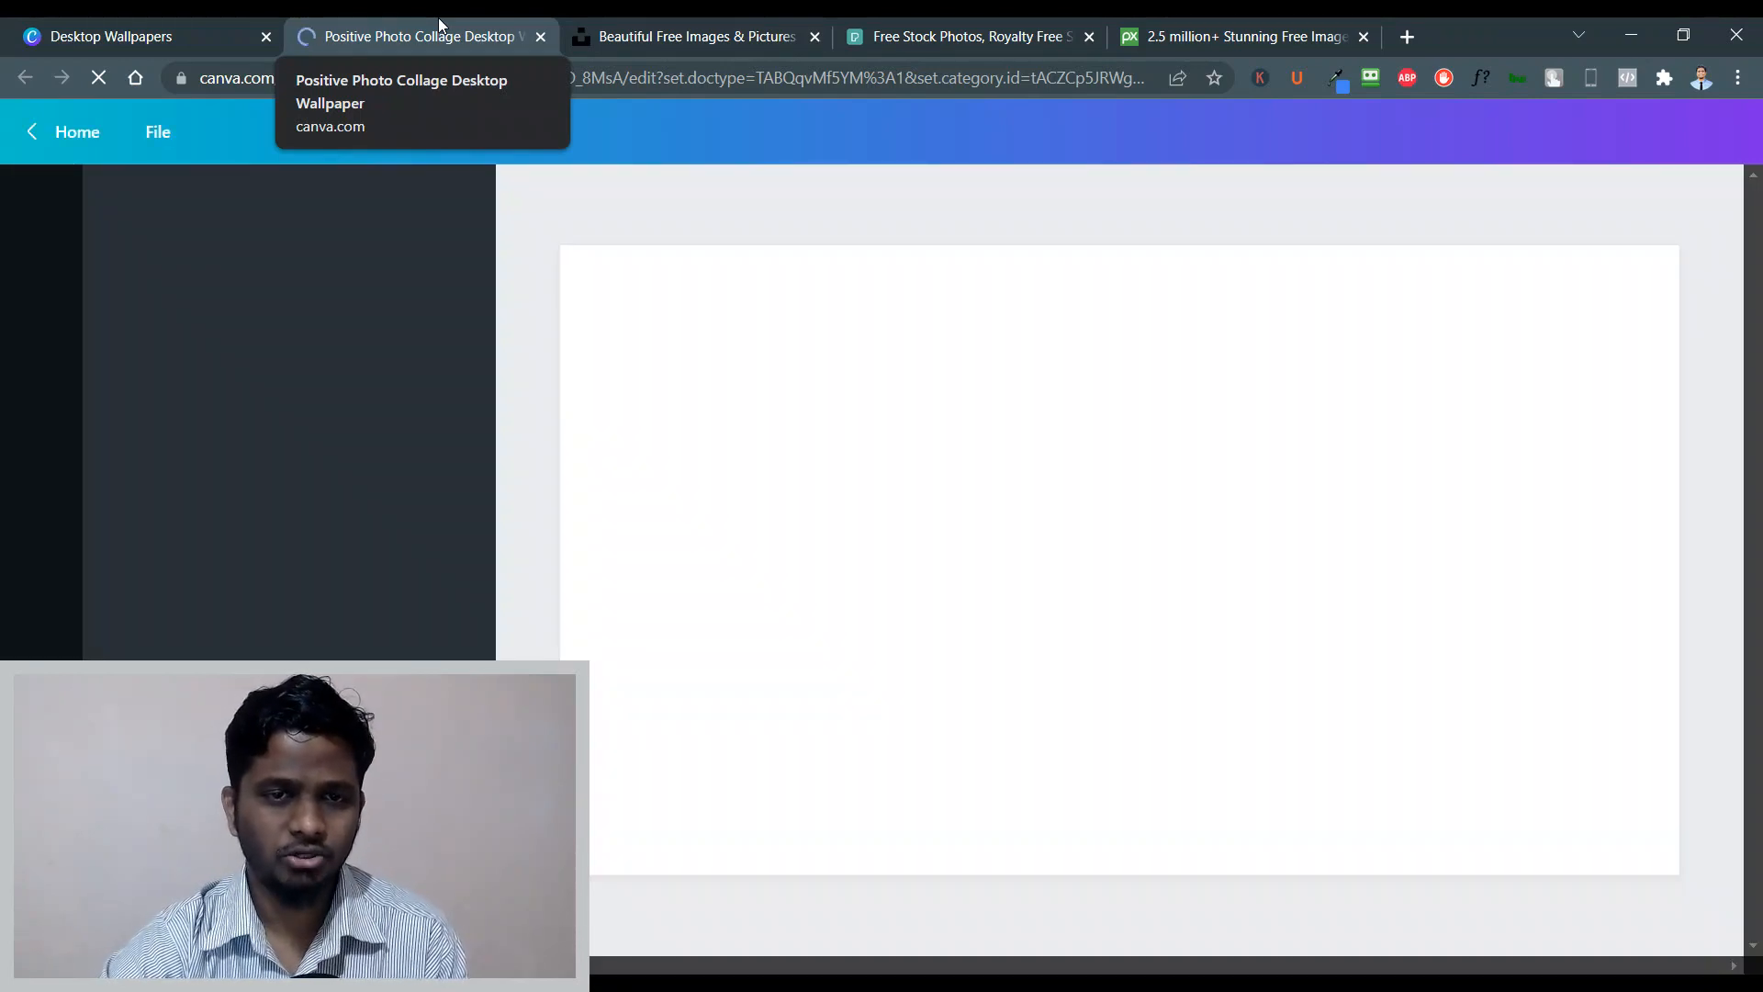
pyautogui.click(191, 18)
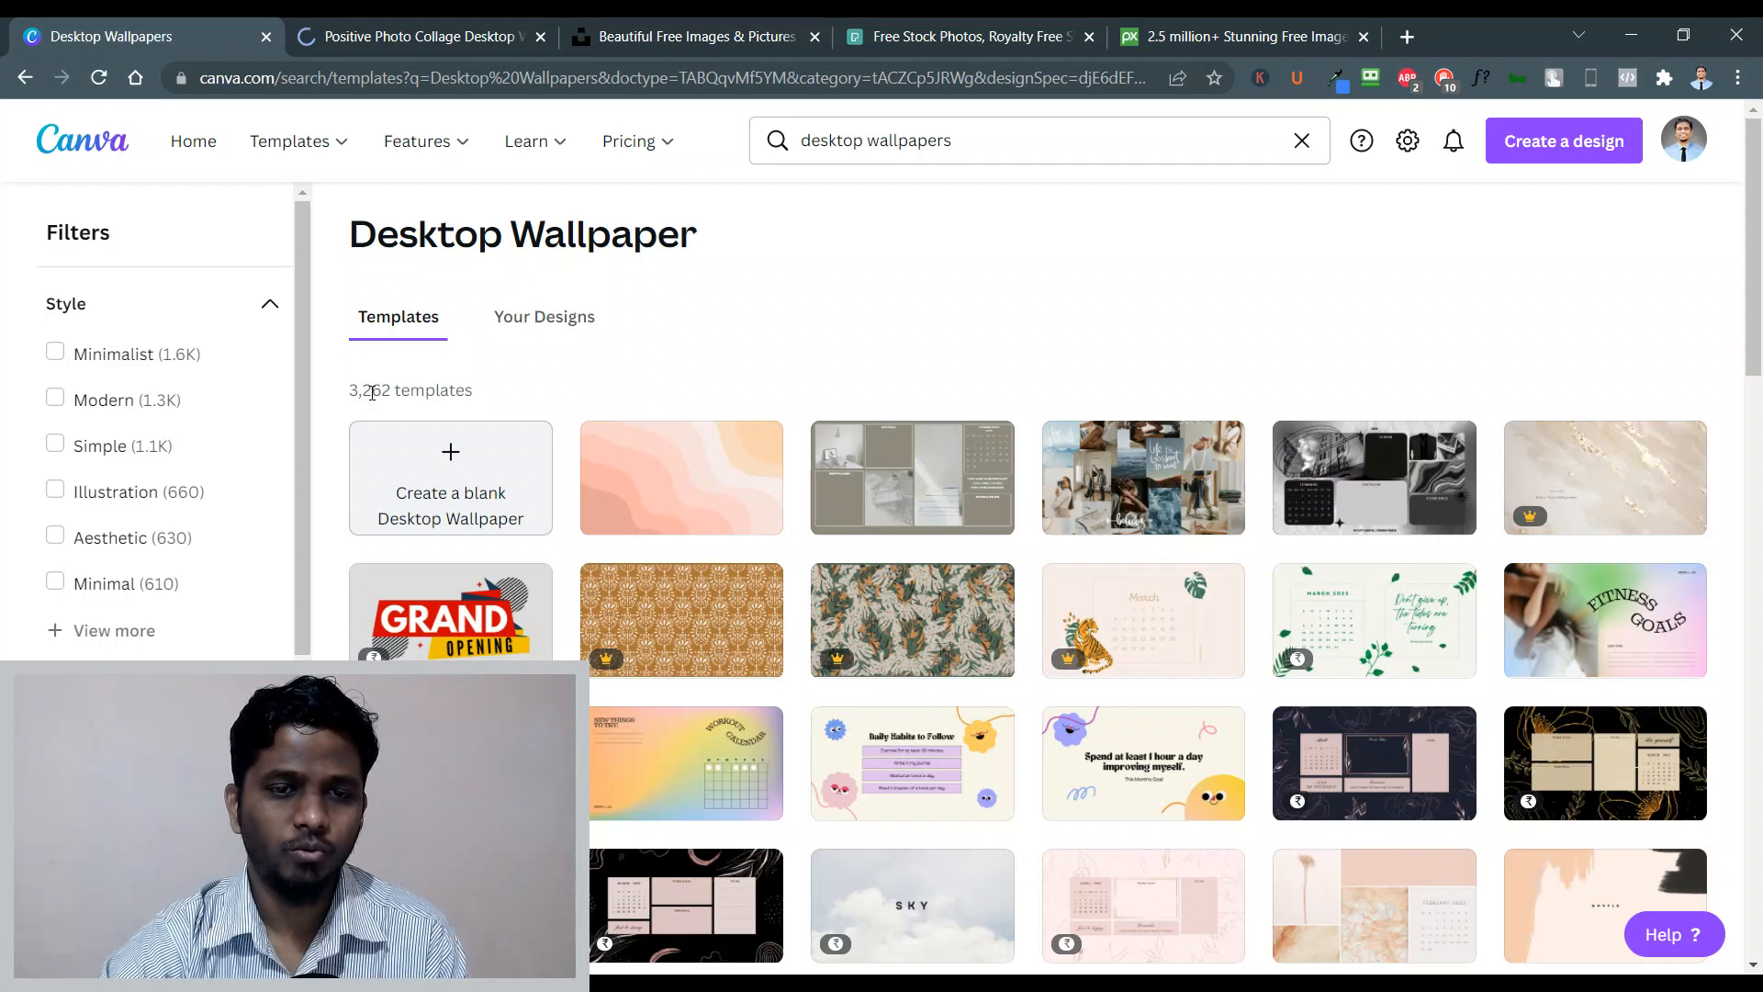
pyautogui.click(470, 29)
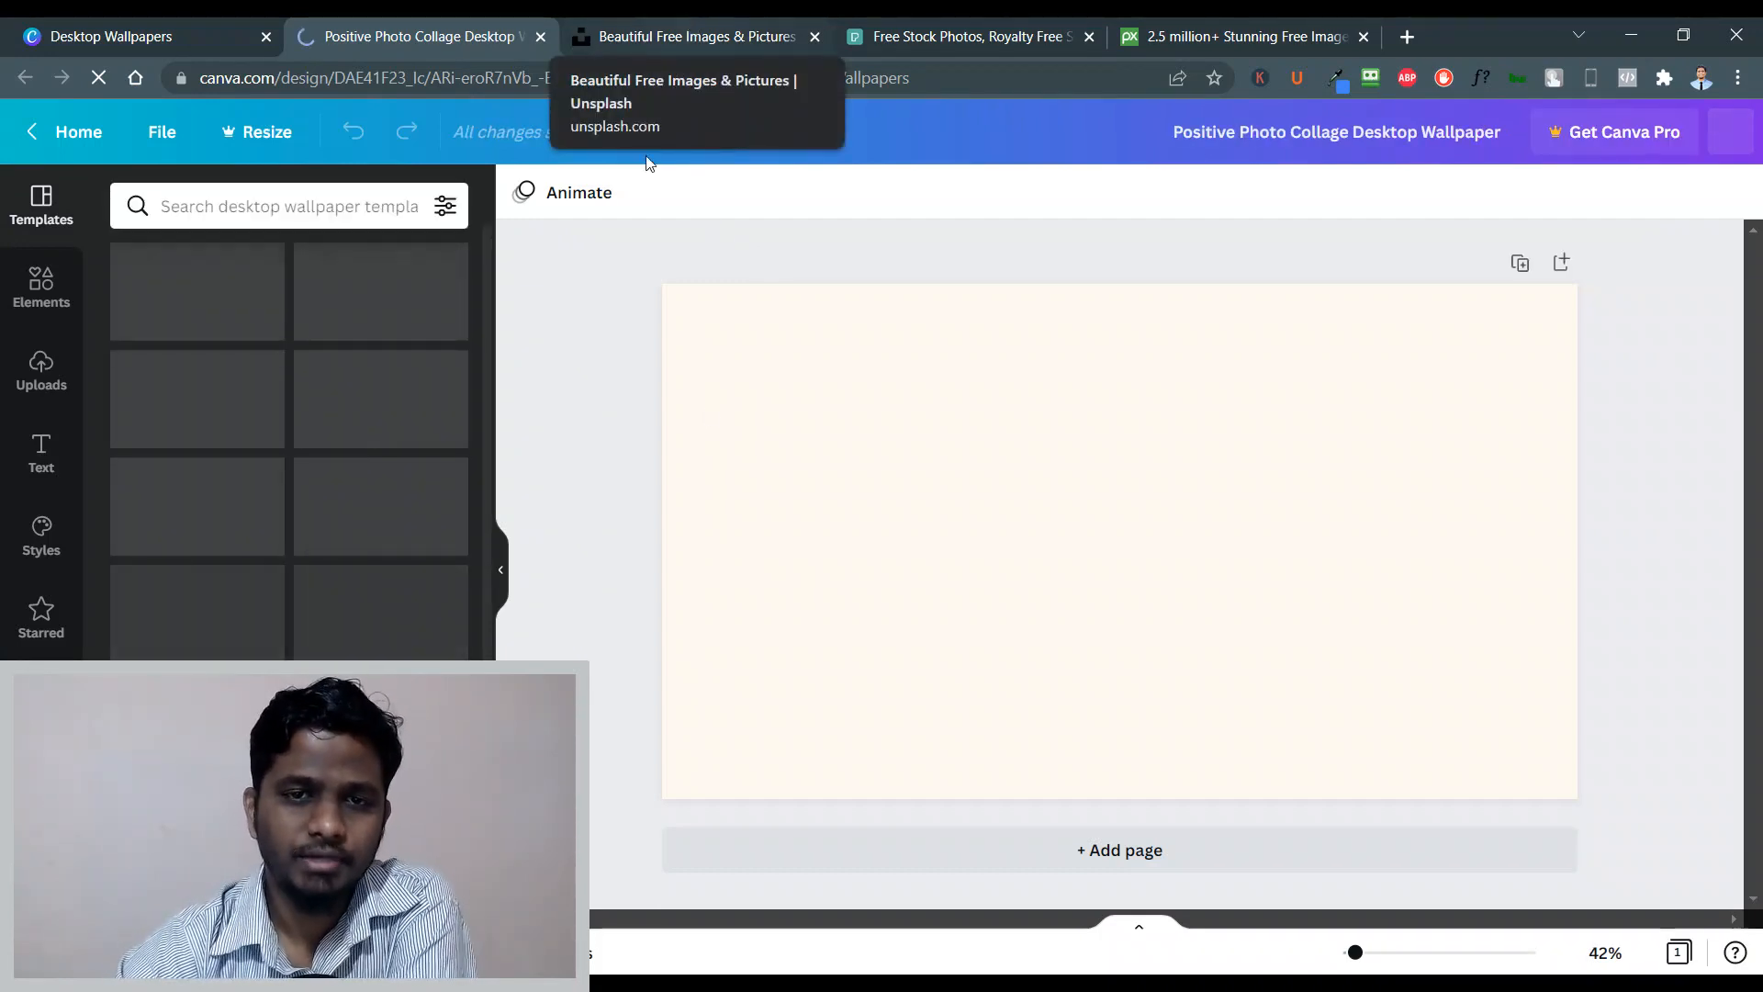
# Switch to the Unsplash website and examine its home page, including the photo search field and featured images.
pyautogui.click(689, 23)
pyautogui.scroll(-5, 1586, 467)
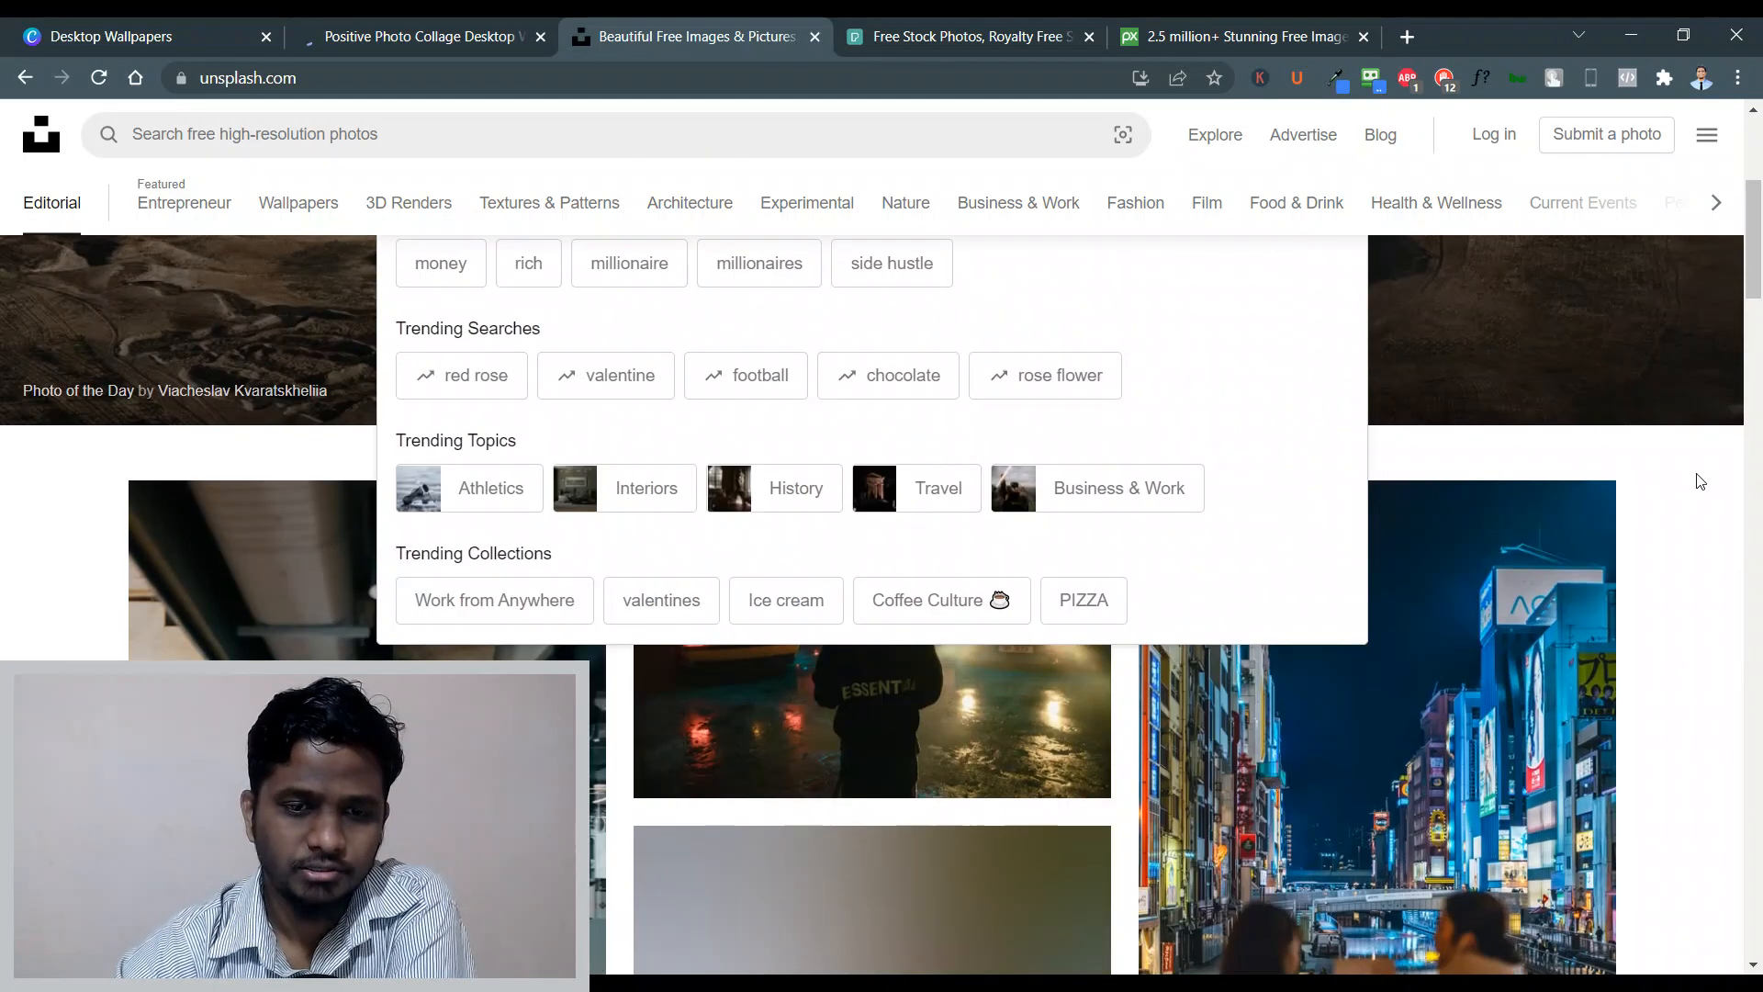
pyautogui.scroll(5, 1686, 533)
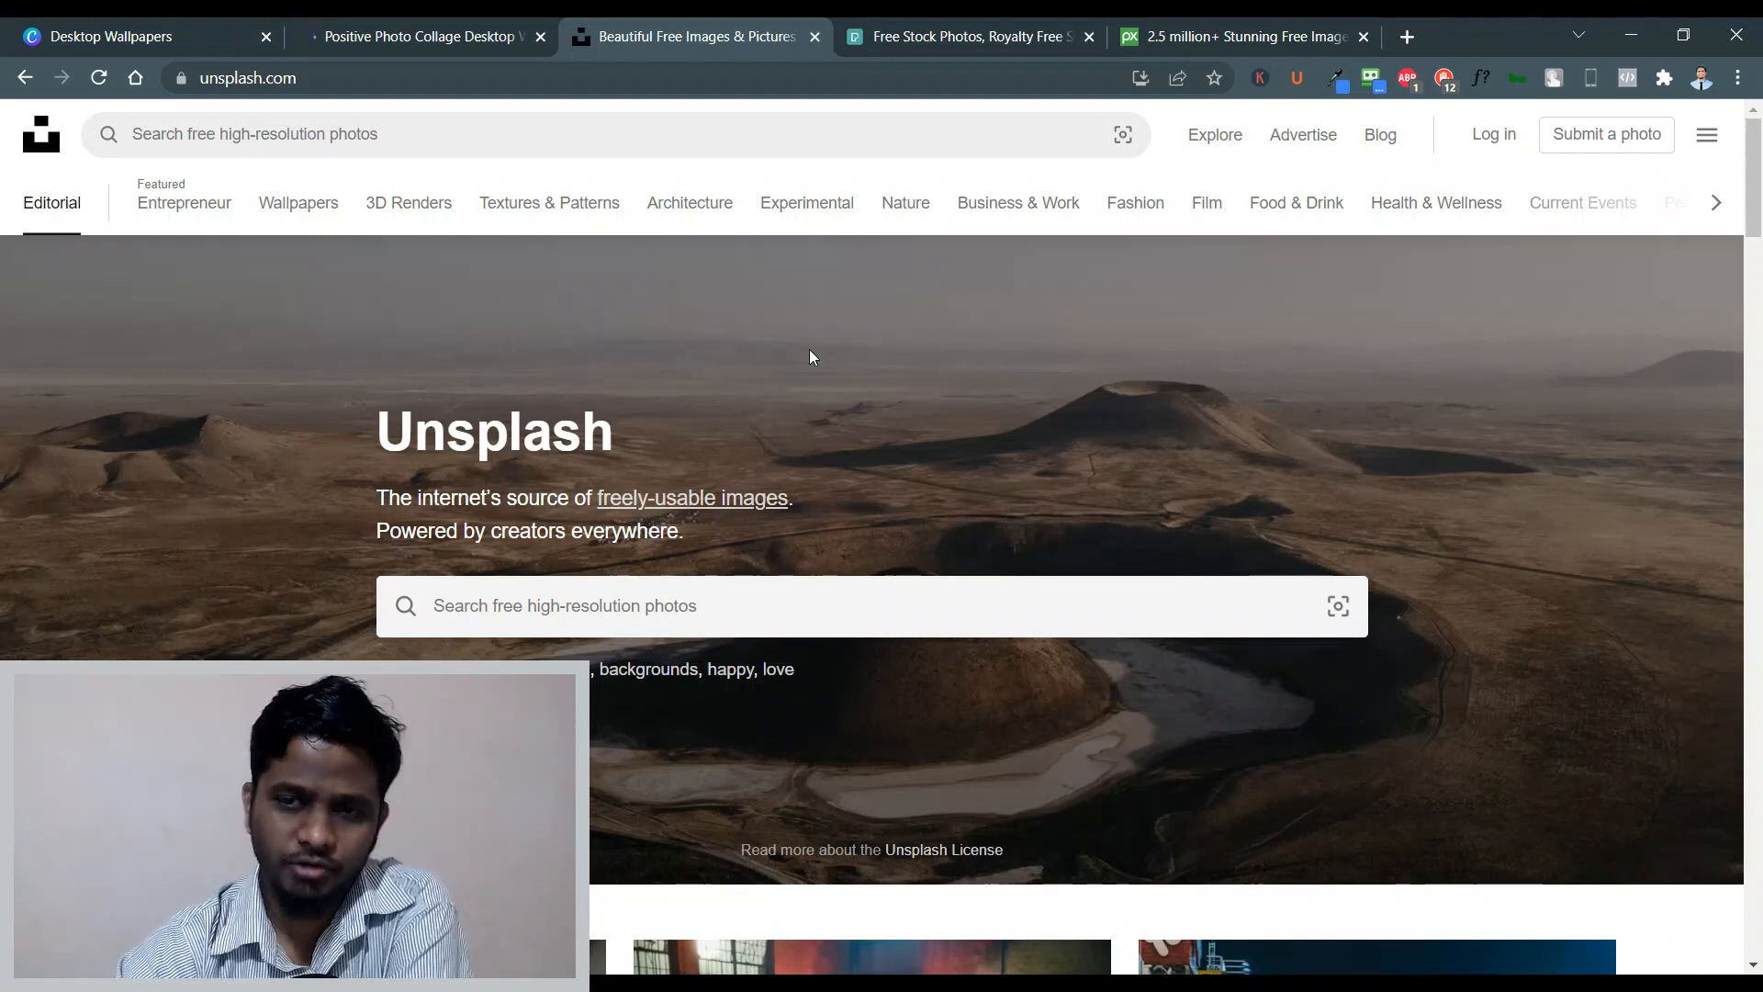
pyautogui.click(745, 606)
pyautogui.click(1491, 447)
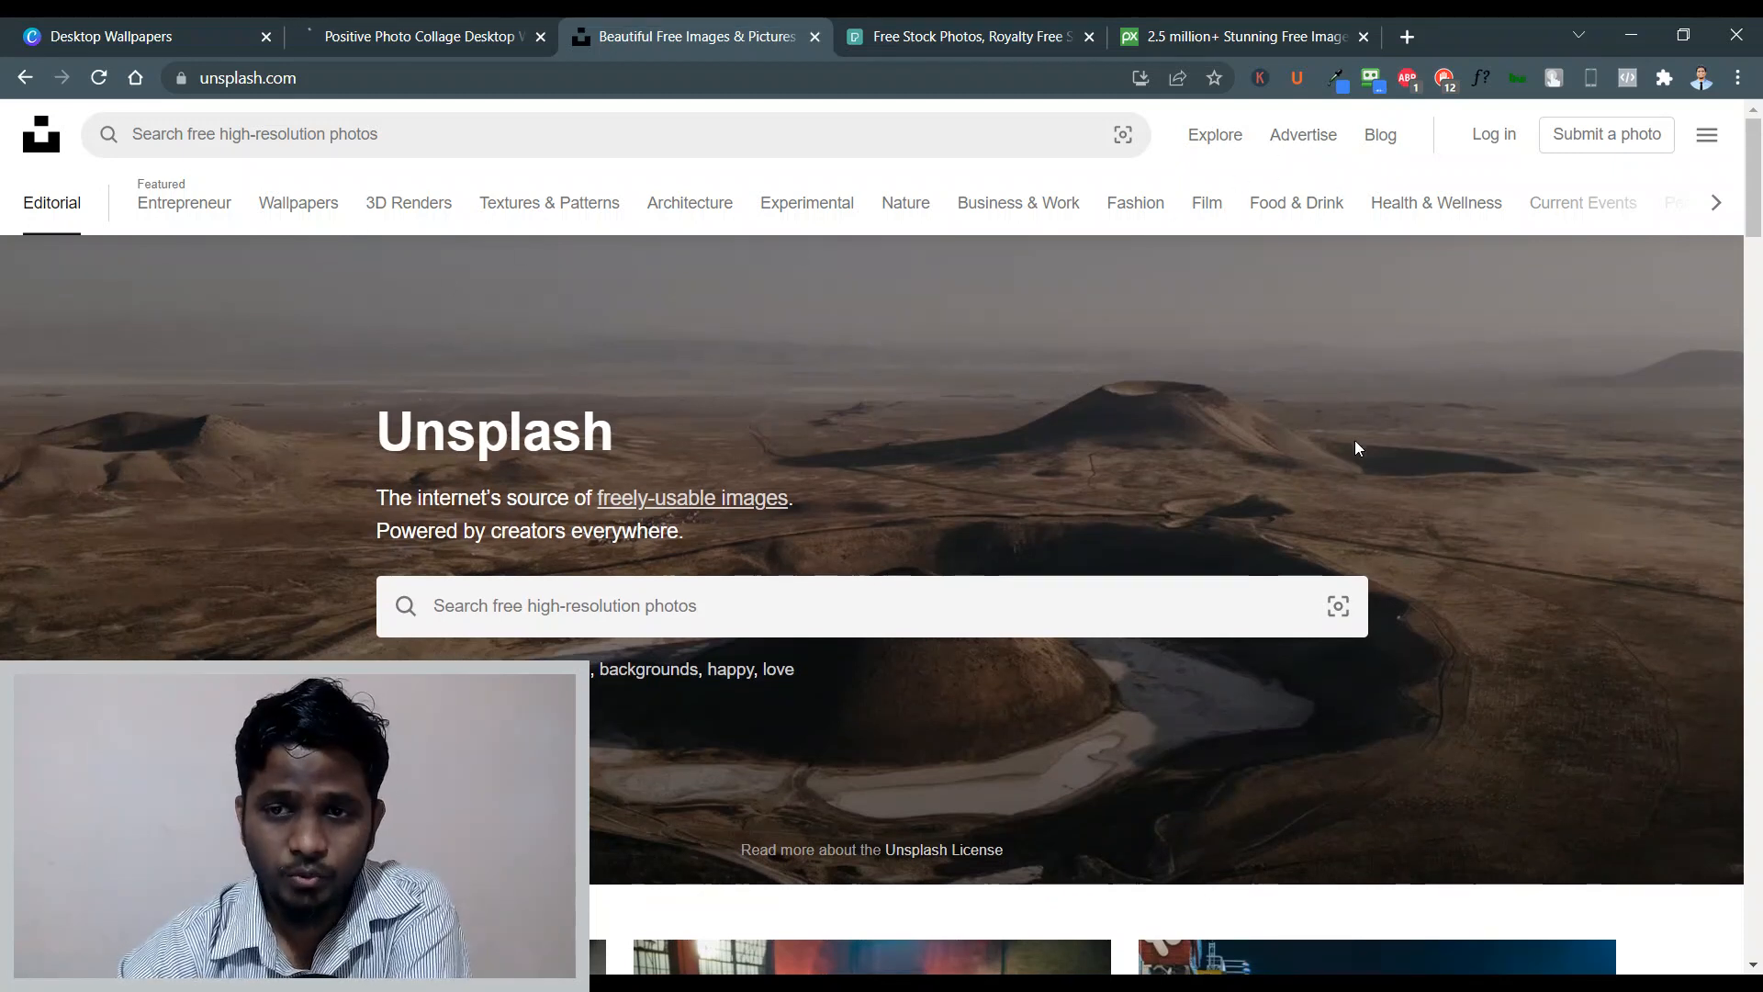
pyautogui.scroll(-10, 1491, 466)
pyautogui.scroll(10, 1628, 539)
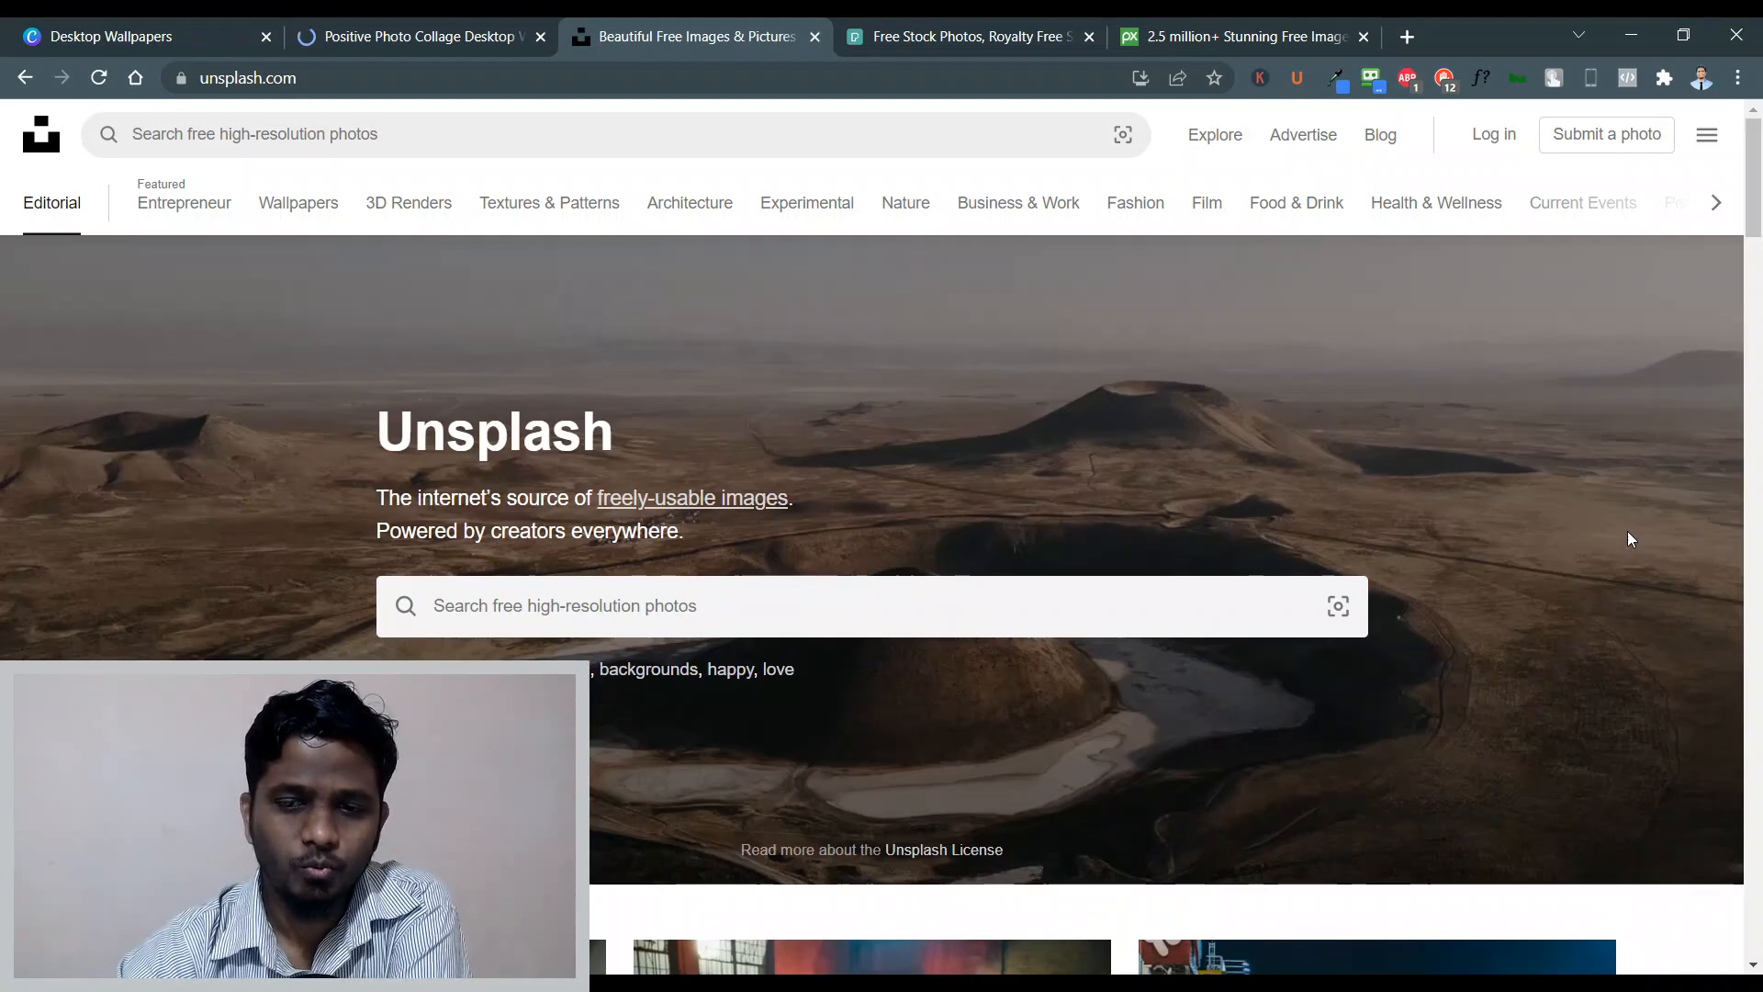
# Search the free photos for "car" and narrow the search to the suggested Lamborghini topic.
pyautogui.click(702, 597)
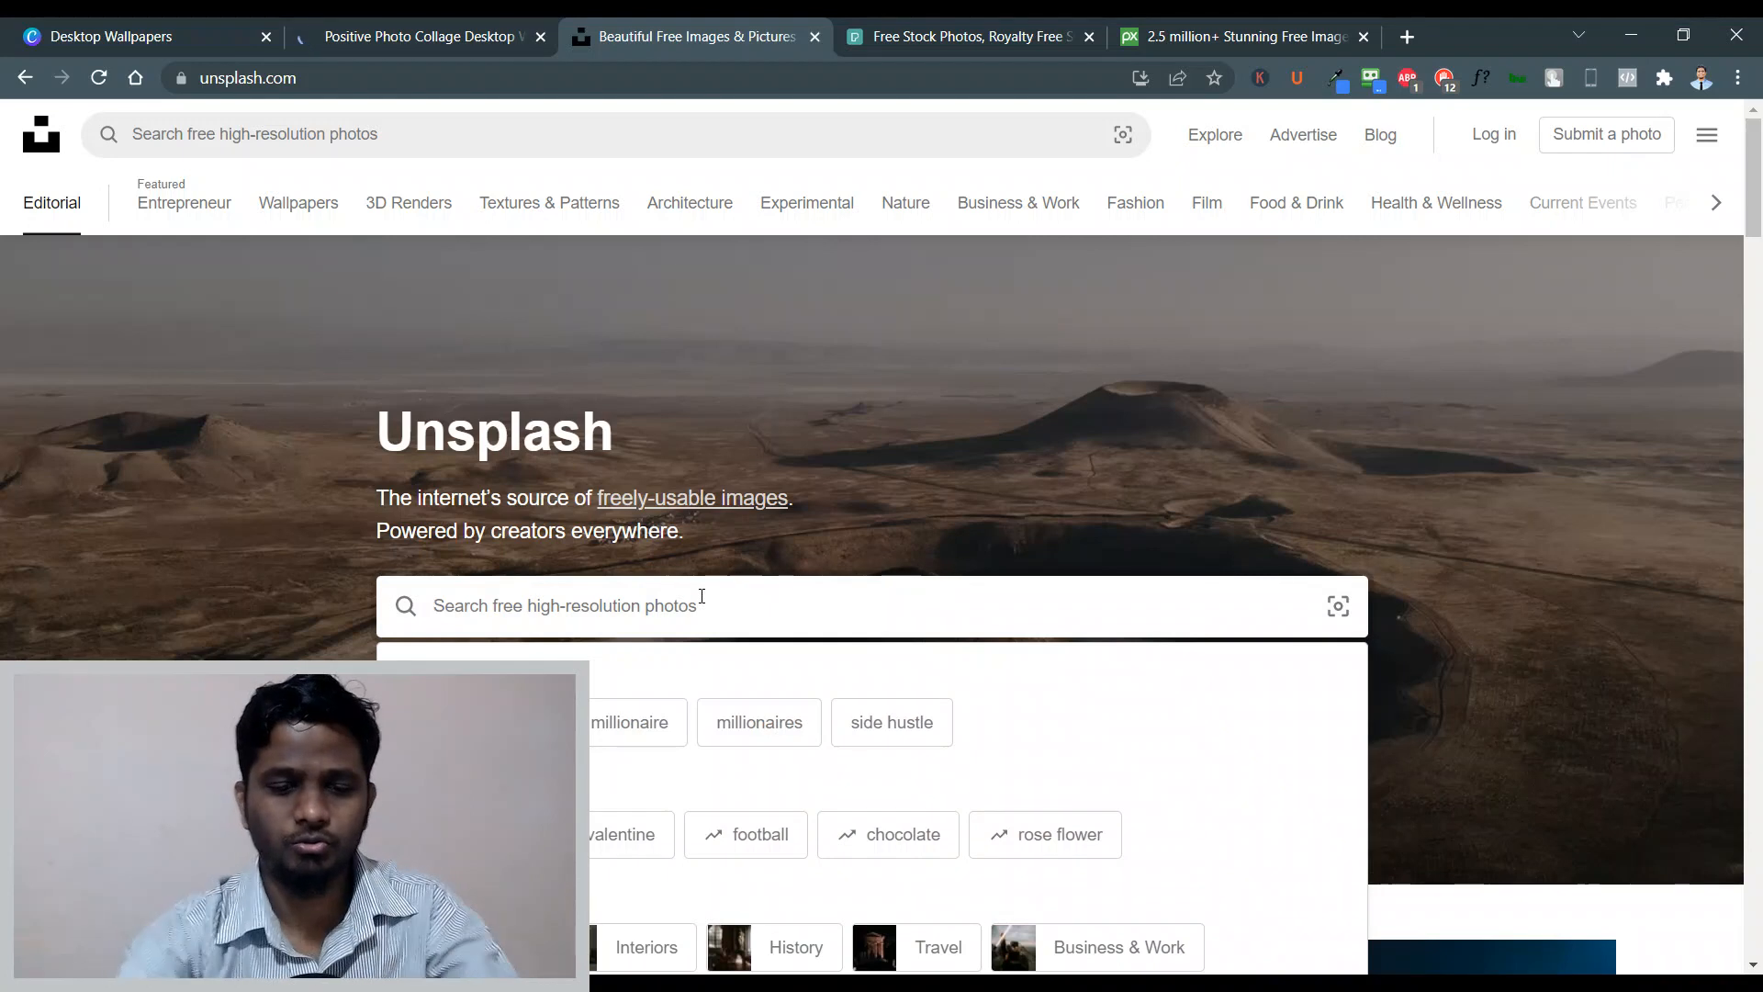
pyautogui.write('car')
pyautogui.press('Return')
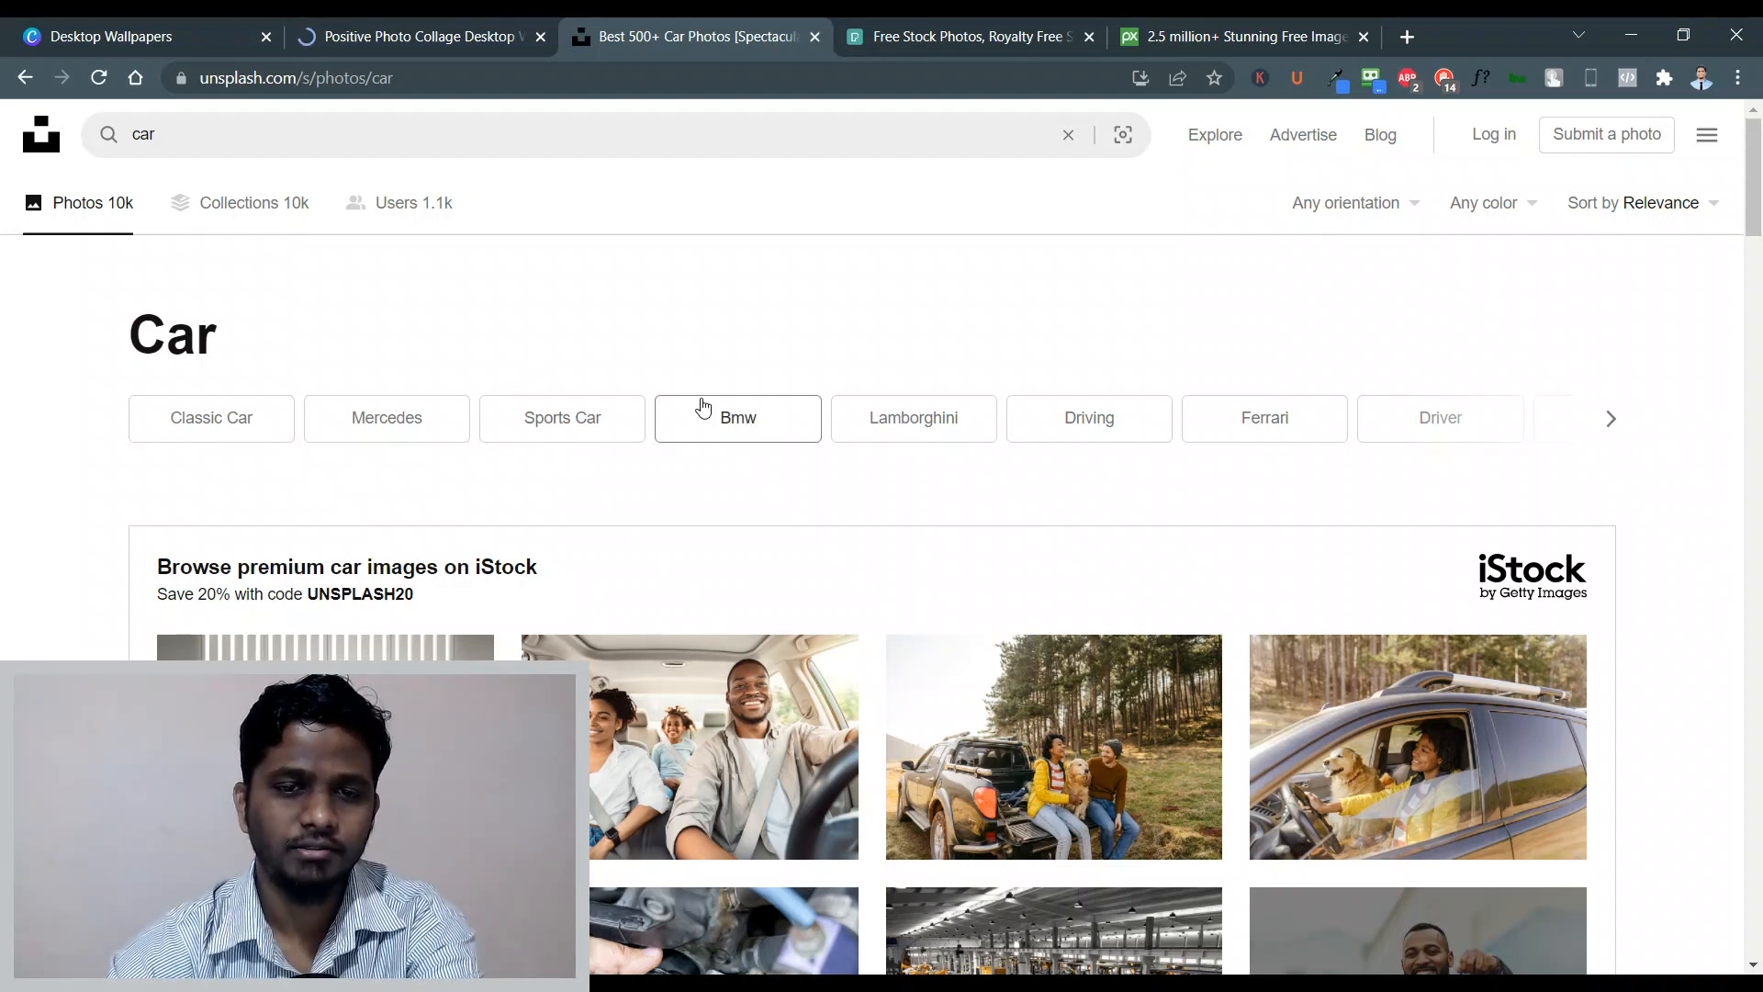
pyautogui.click(916, 421)
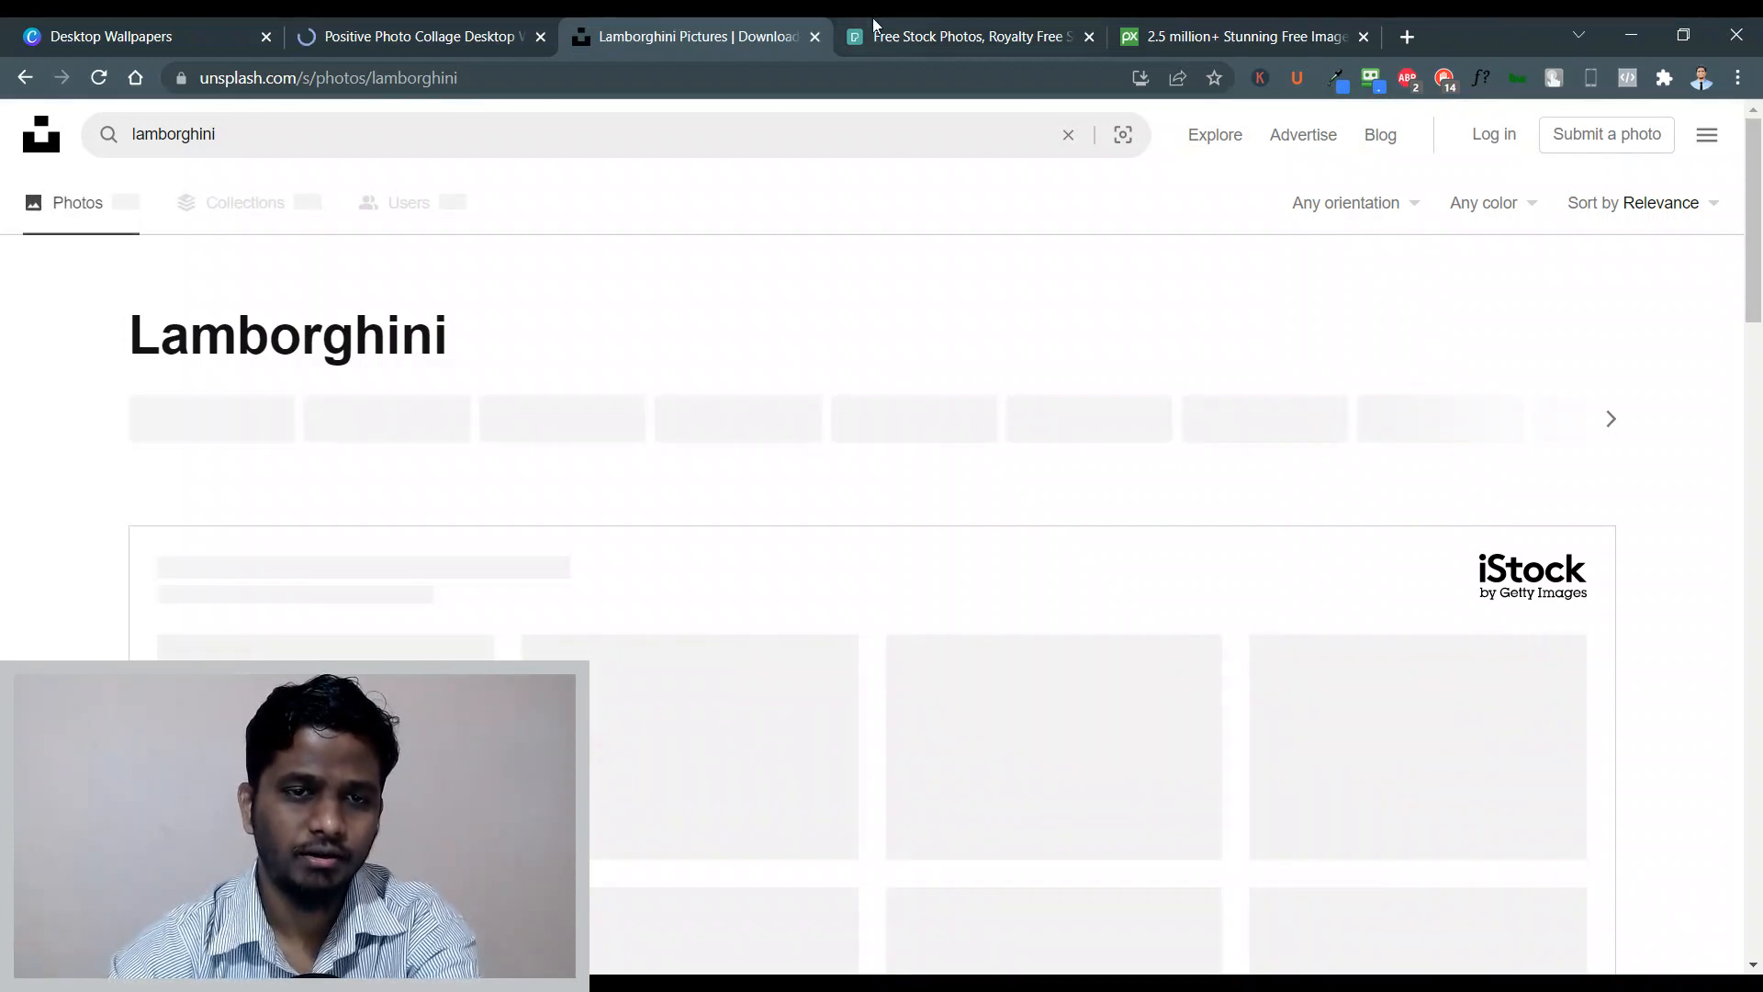
# Switch to the Pexels website and examine its home page, search suggestions, collections and trending topics.
pyautogui.click(951, 34)
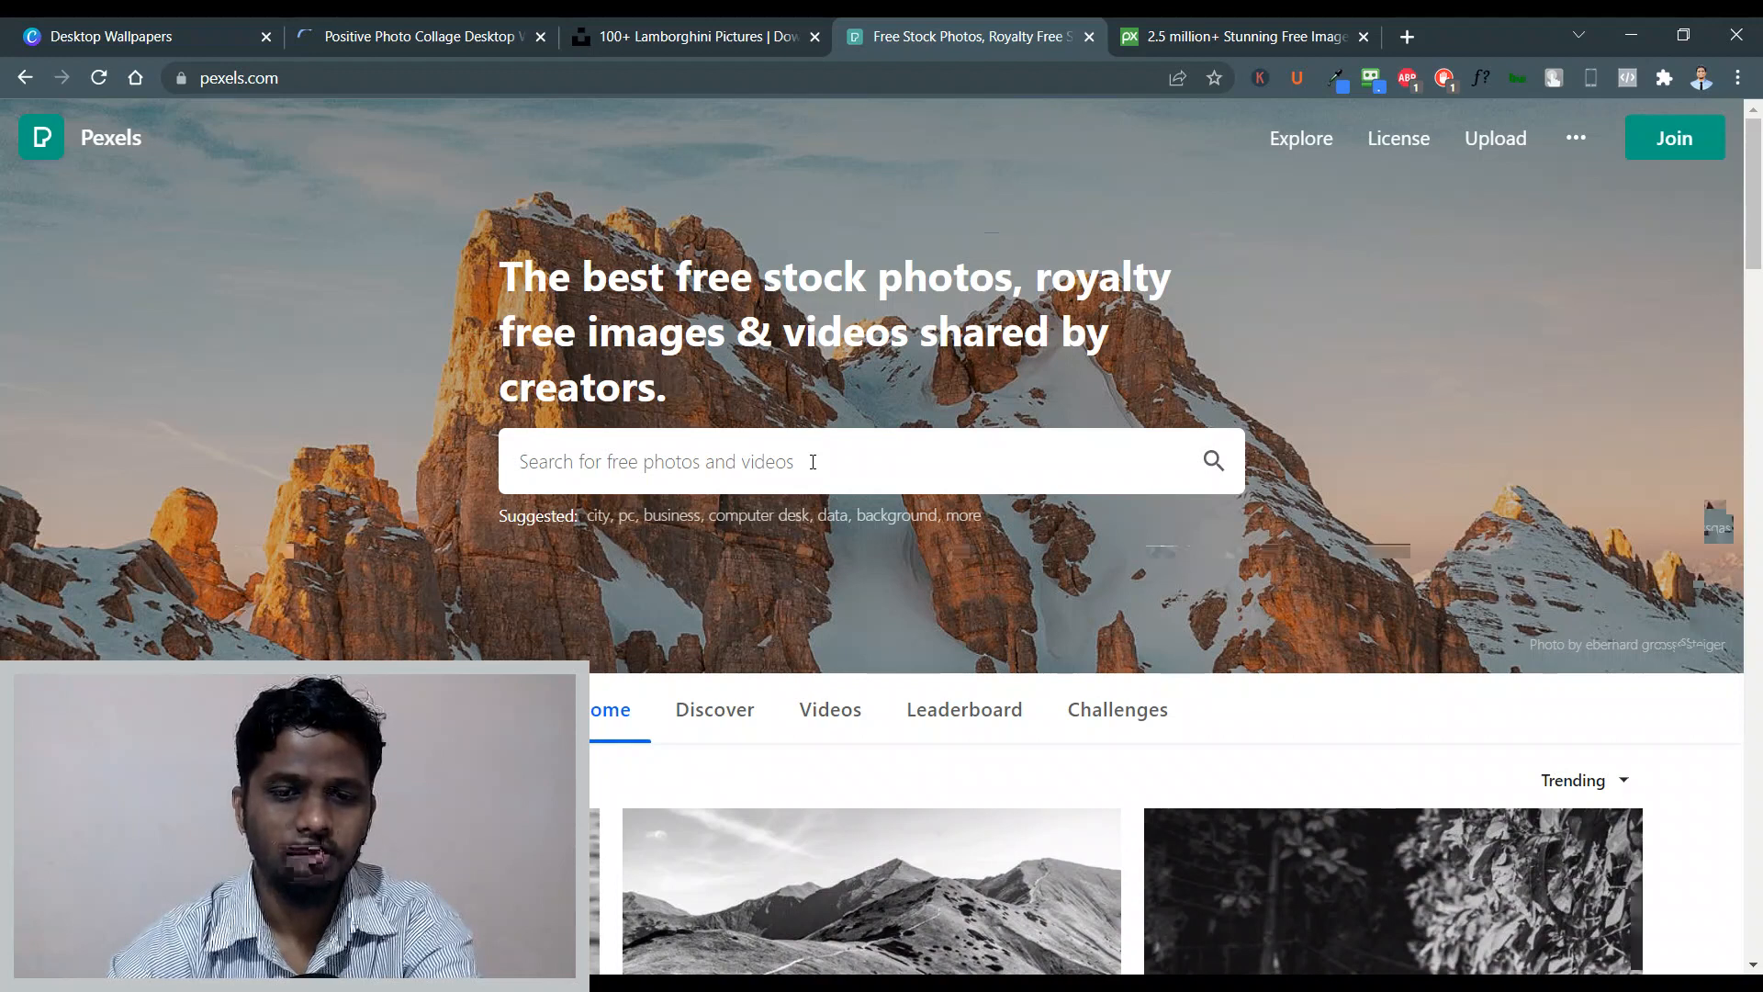
pyautogui.scroll(-4, 813, 461)
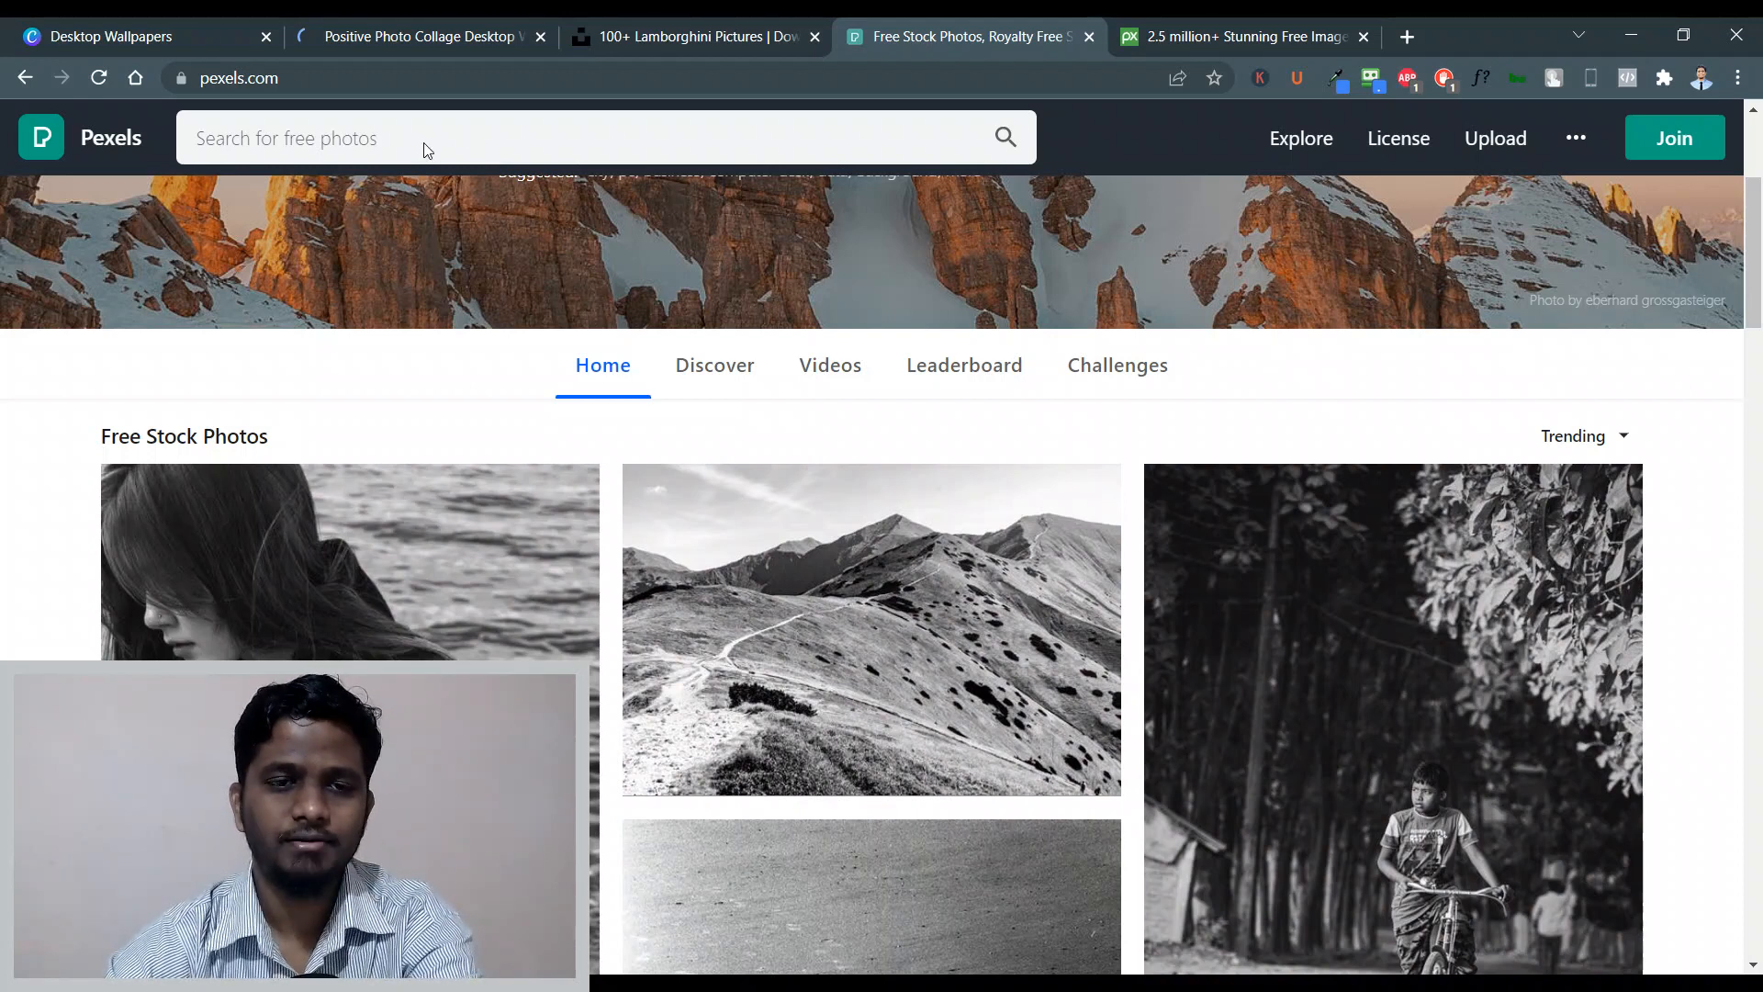
pyautogui.scroll(3, 425, 147)
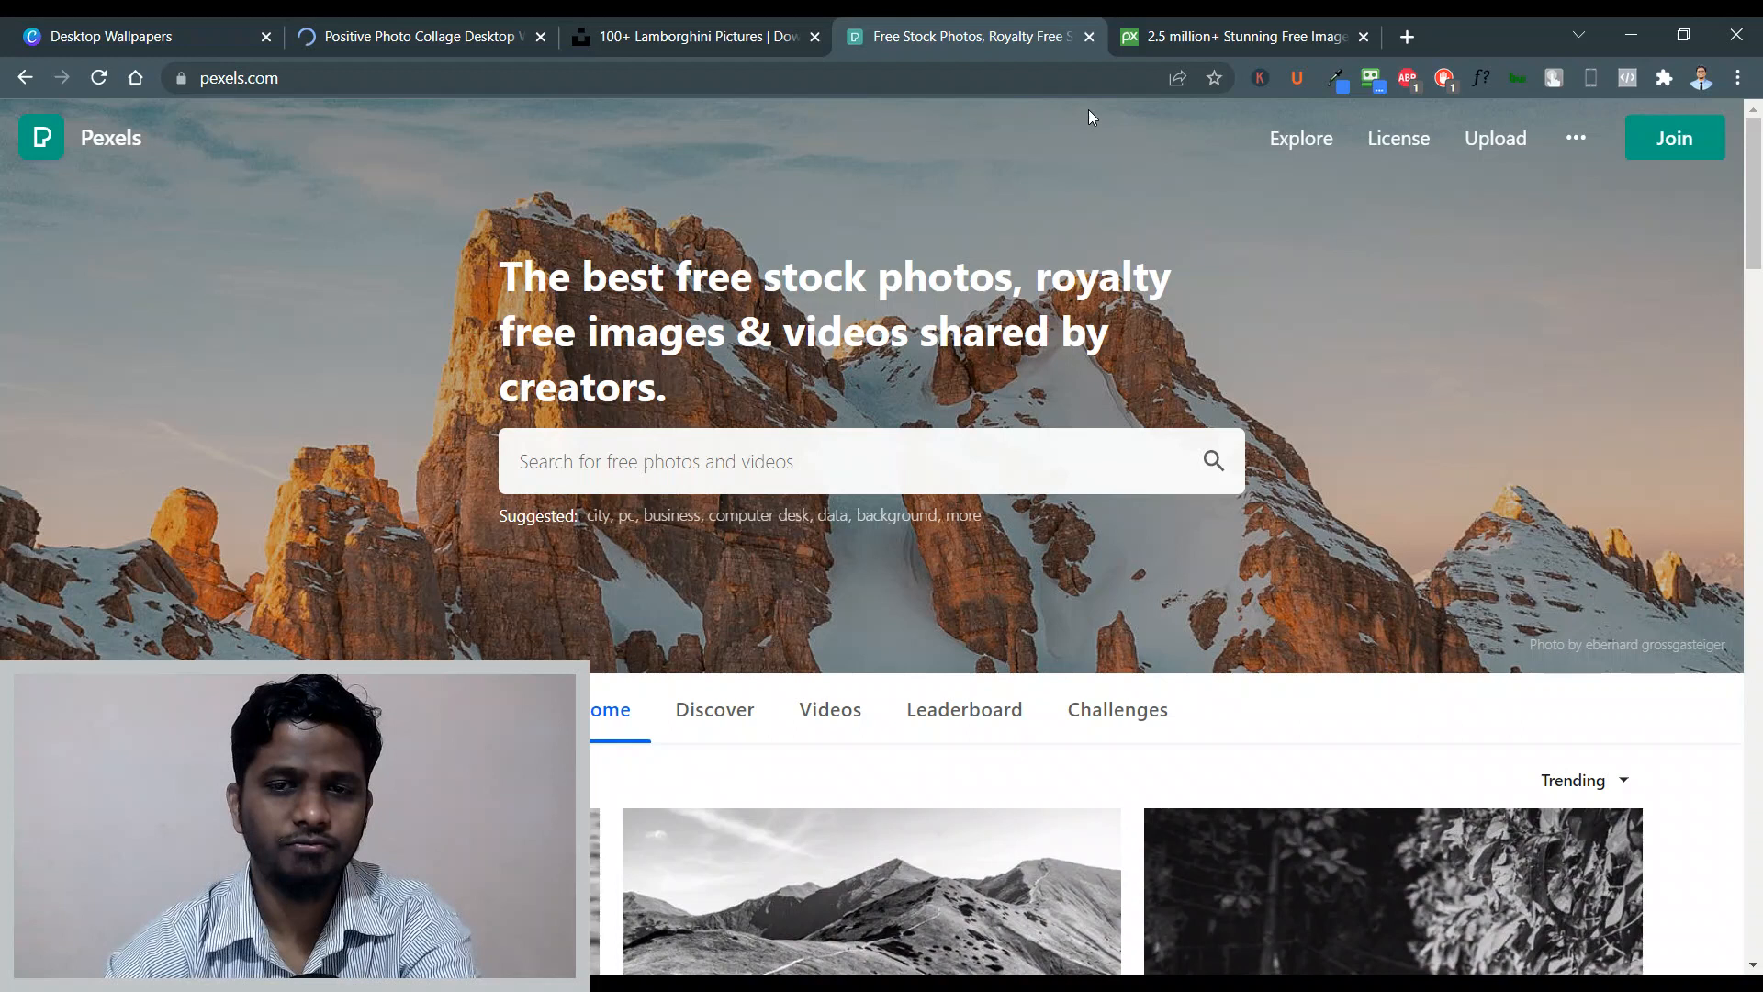
pyautogui.click(1116, 461)
pyautogui.scroll(-5, 1142, 670)
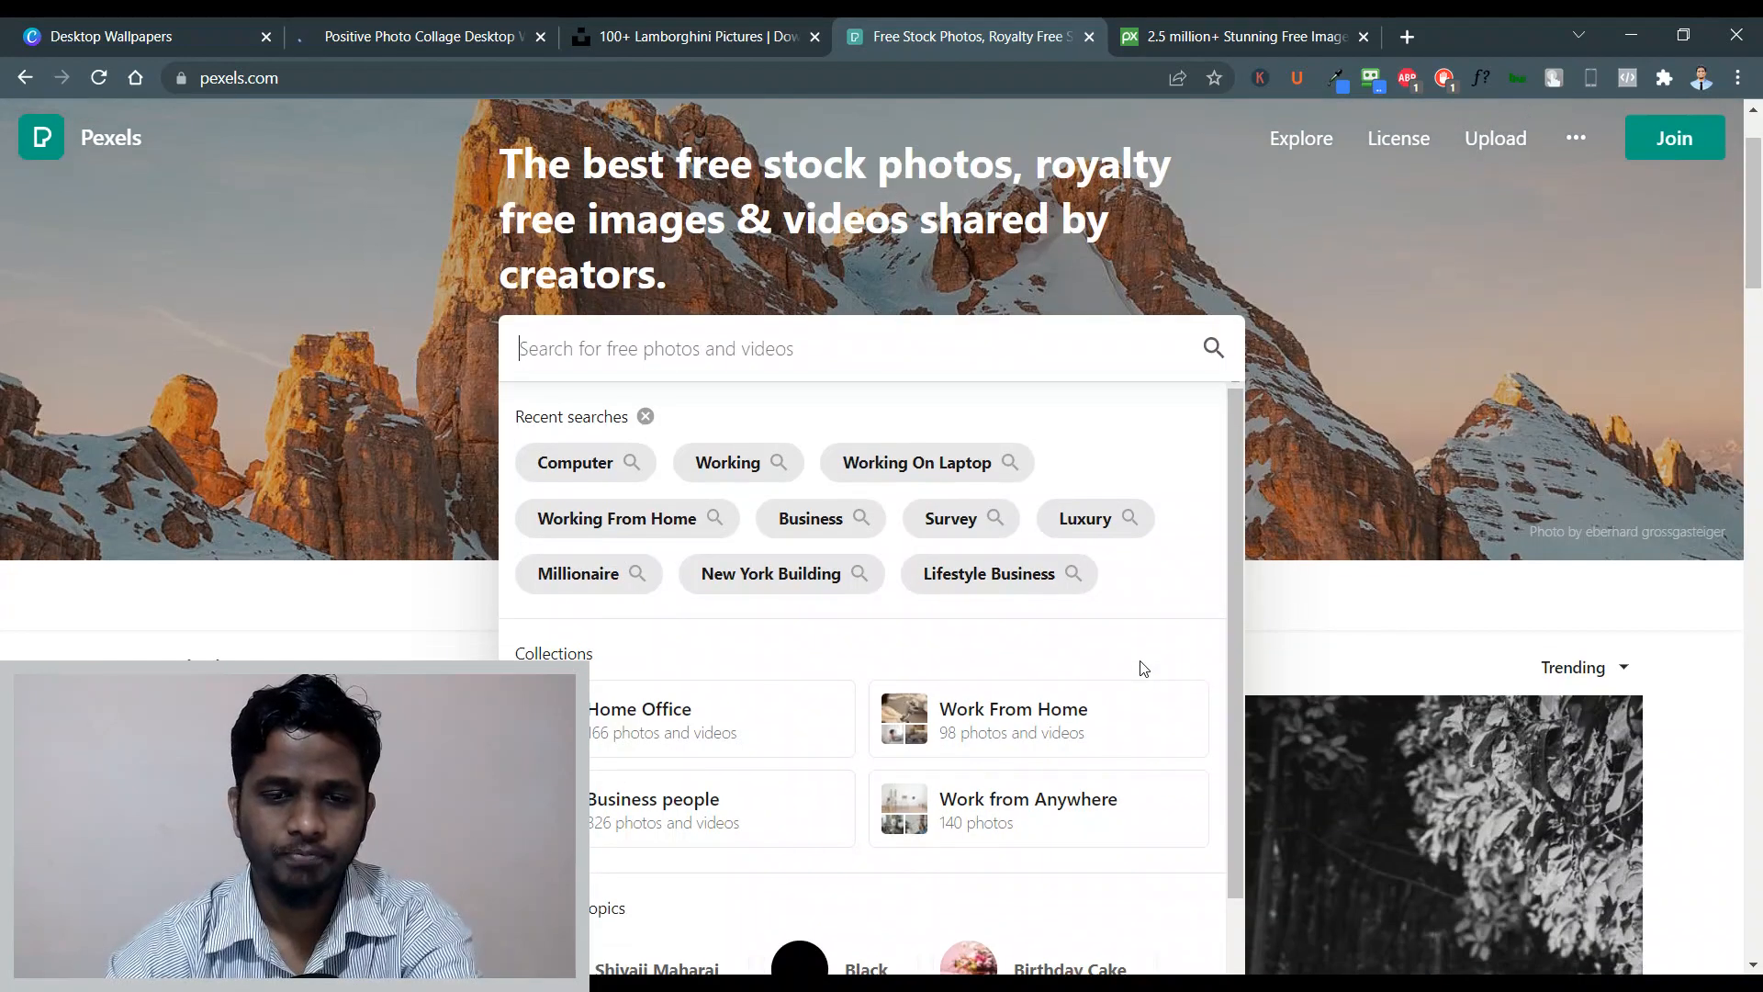
pyautogui.scroll(-1, 996, 634)
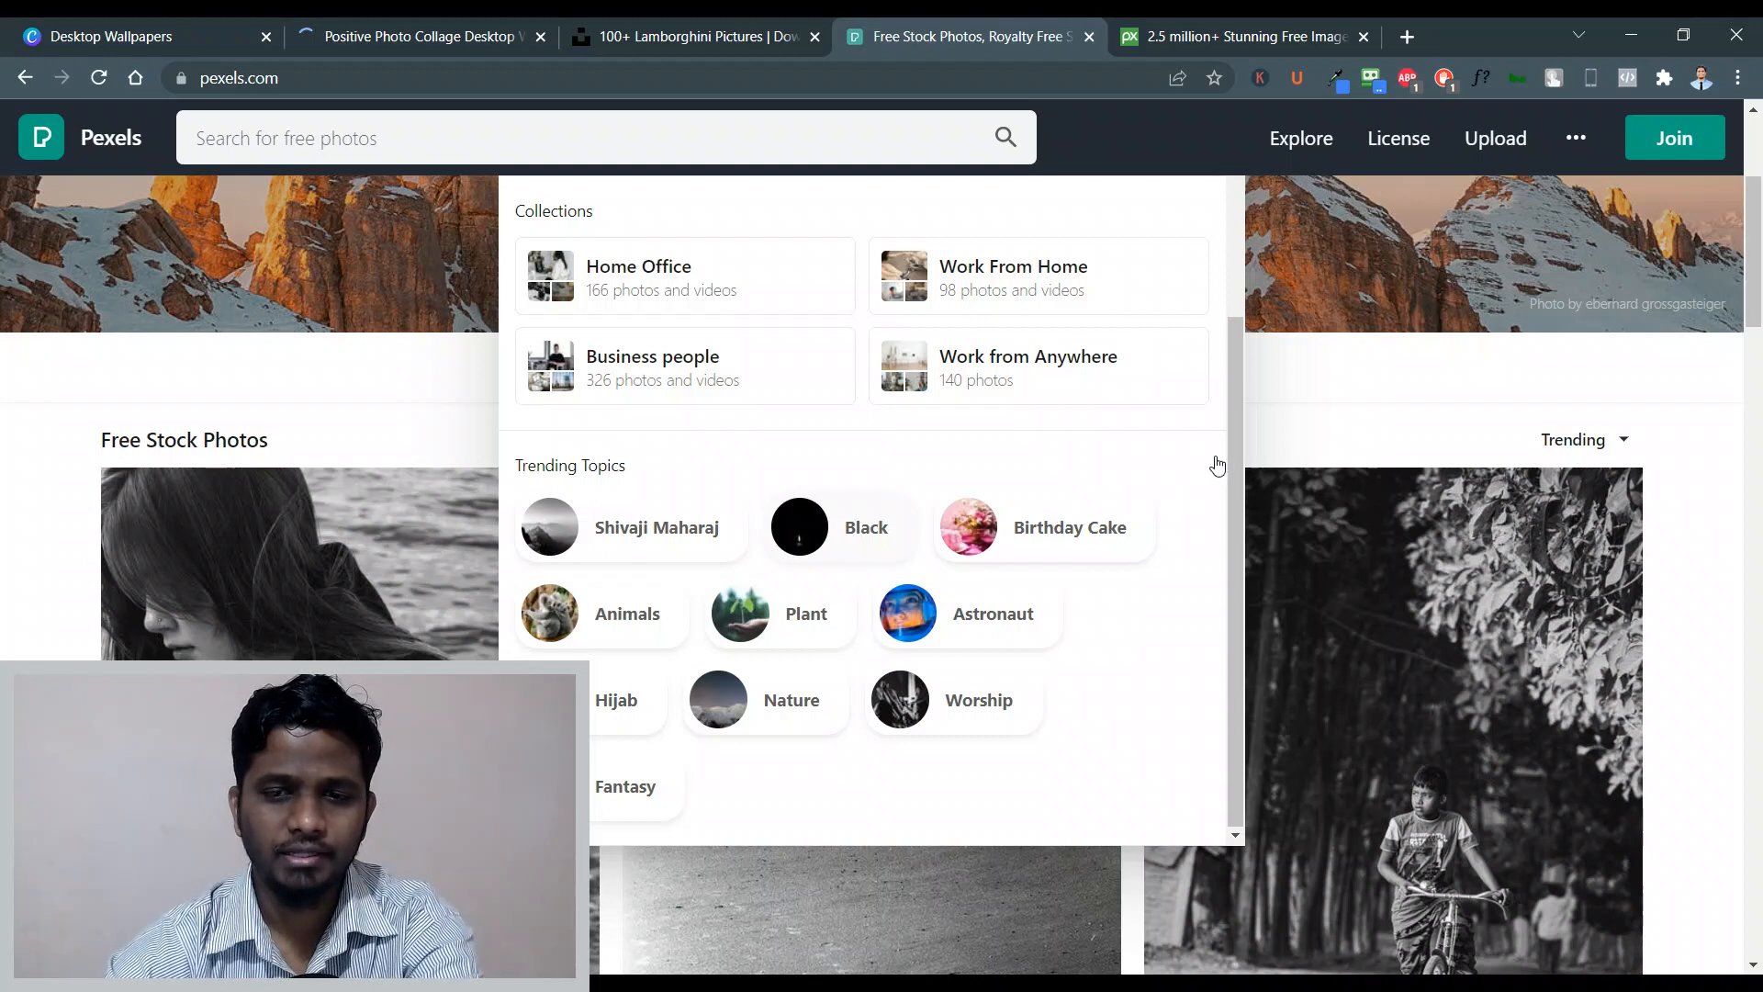
pyautogui.click(1336, 376)
pyautogui.scroll(4, 898, 278)
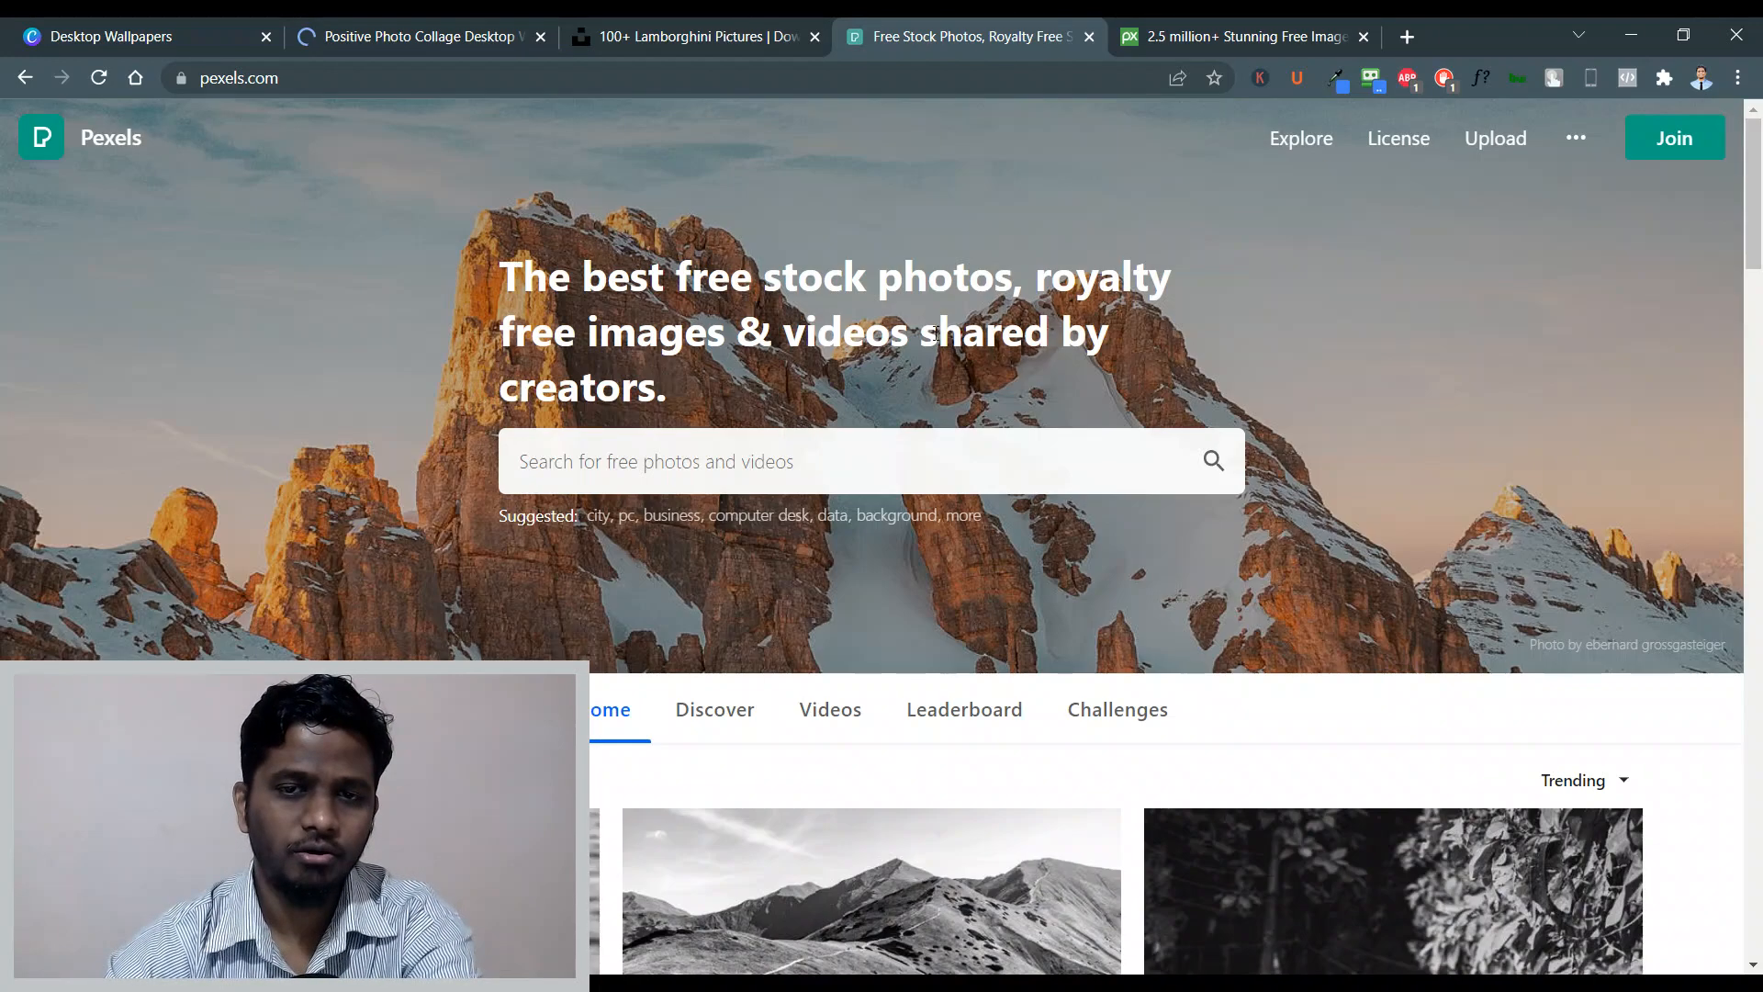
# Switch to the Pixabay website and examine its searchable media types and the images featured on the home page.
pyautogui.click(1186, 20)
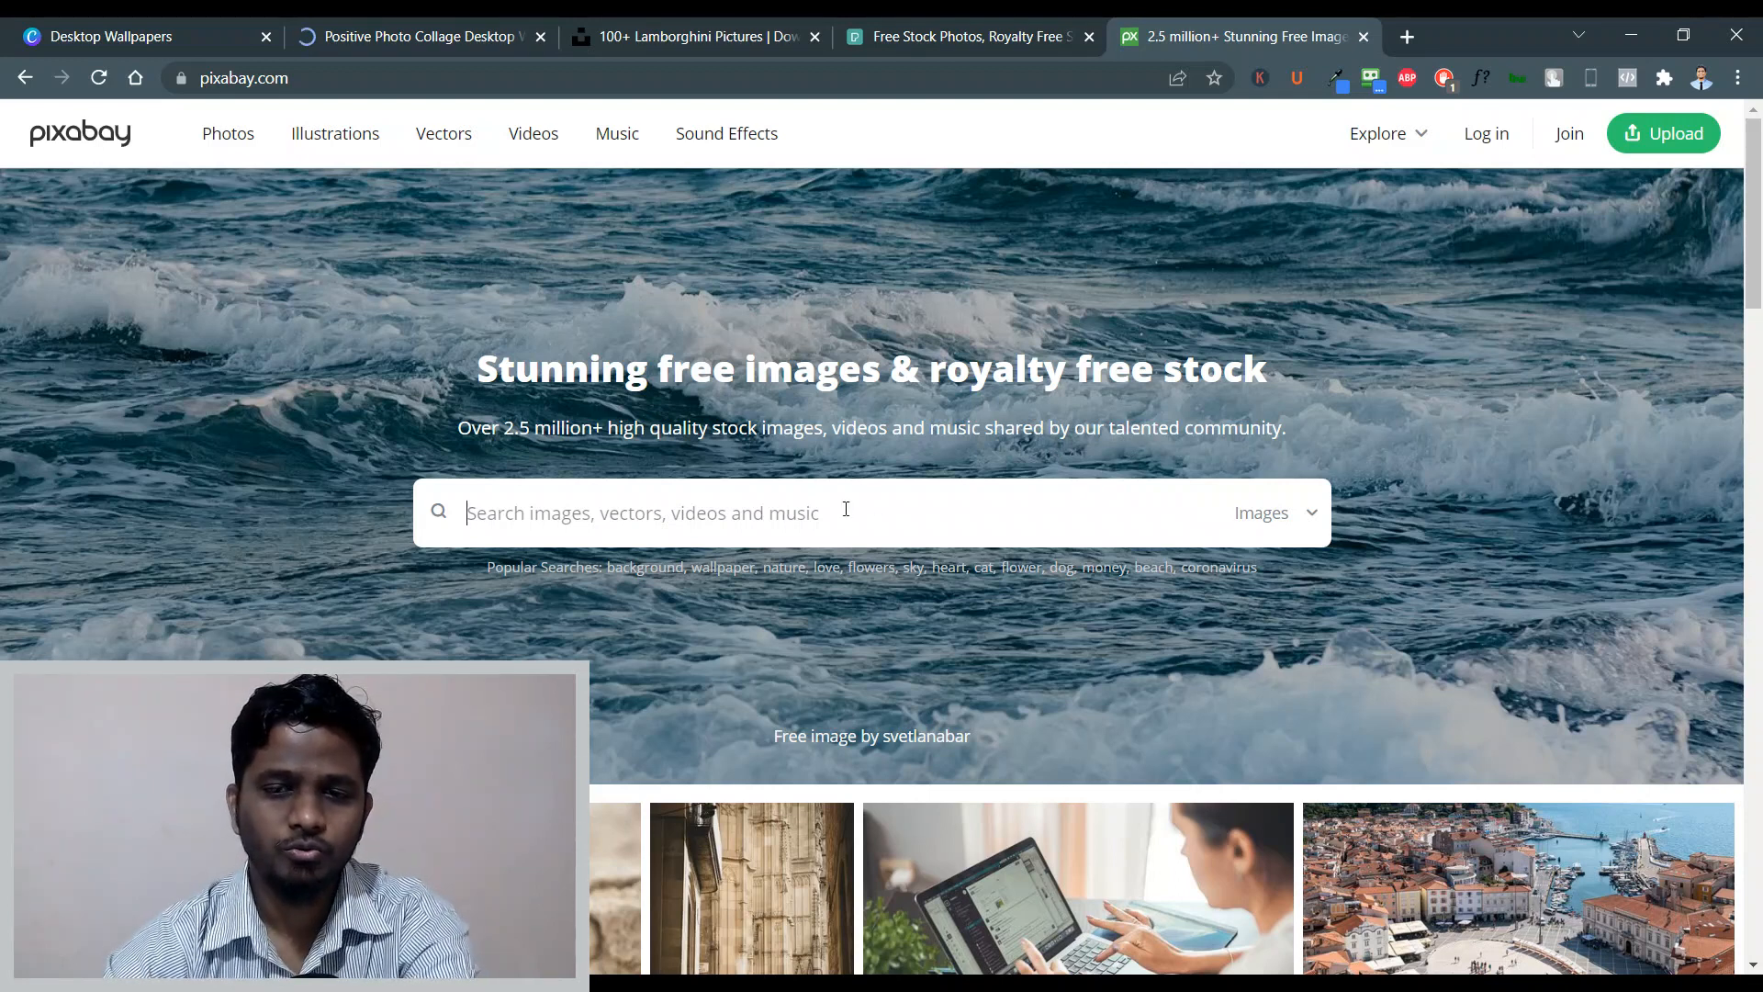
pyautogui.click(1310, 513)
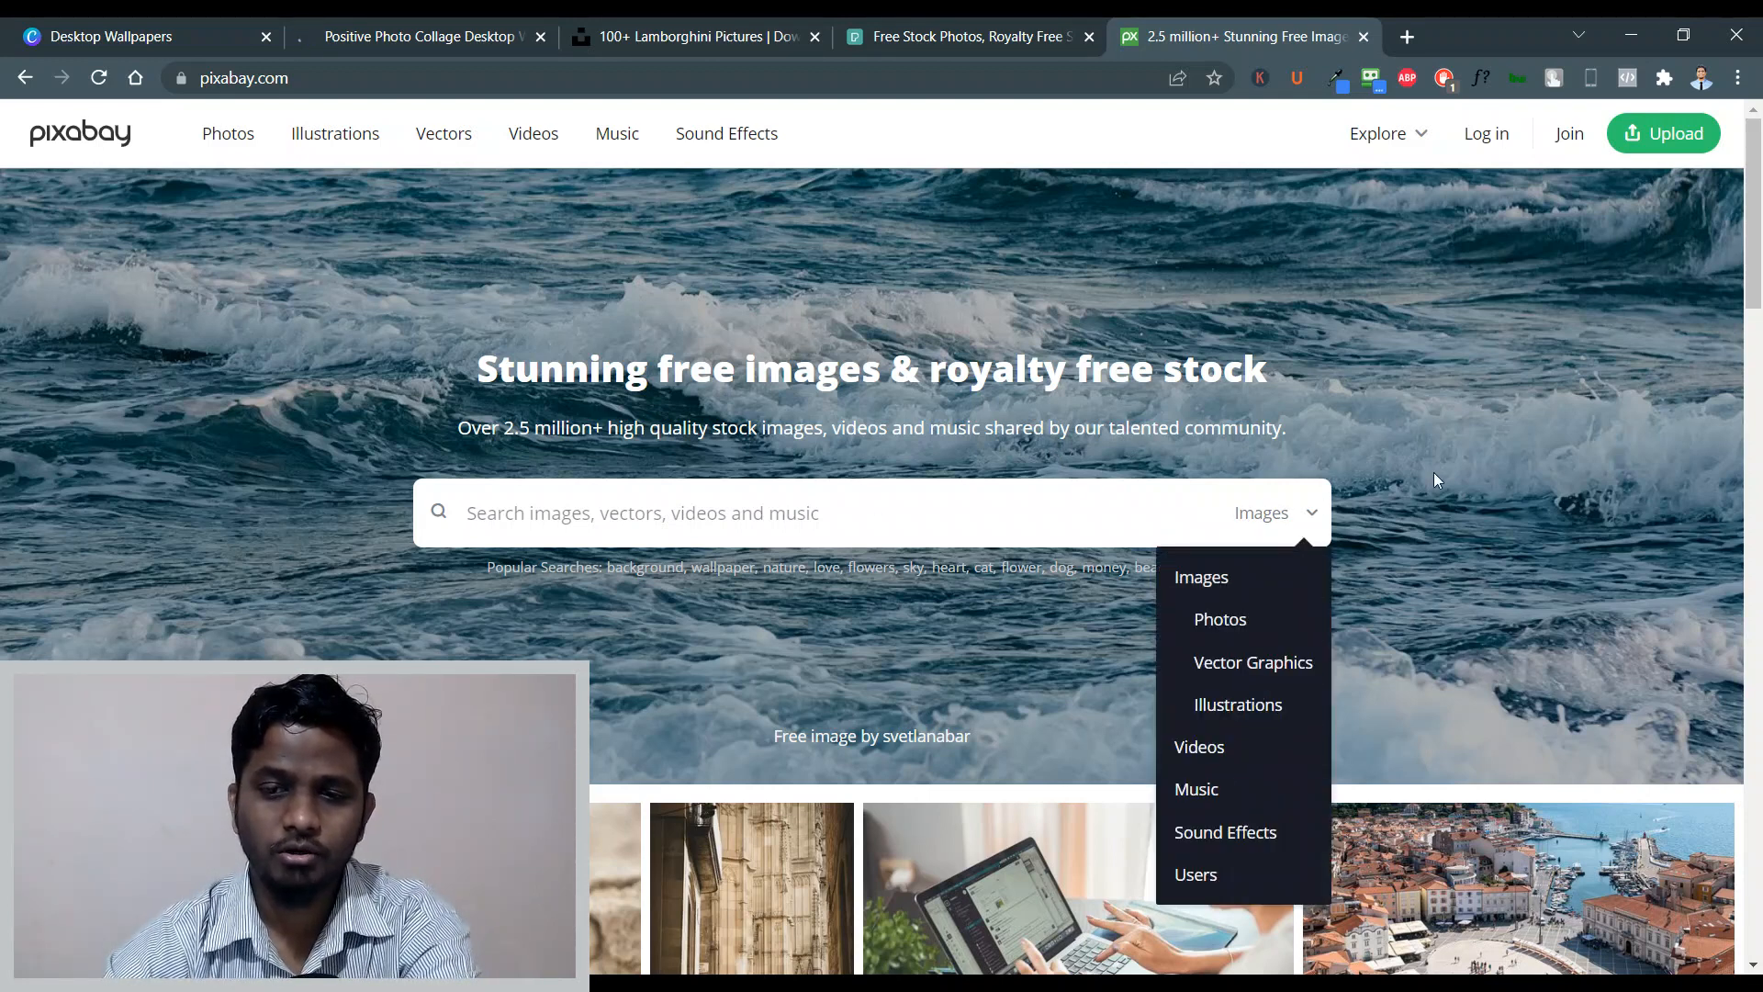
pyautogui.click(854, 512)
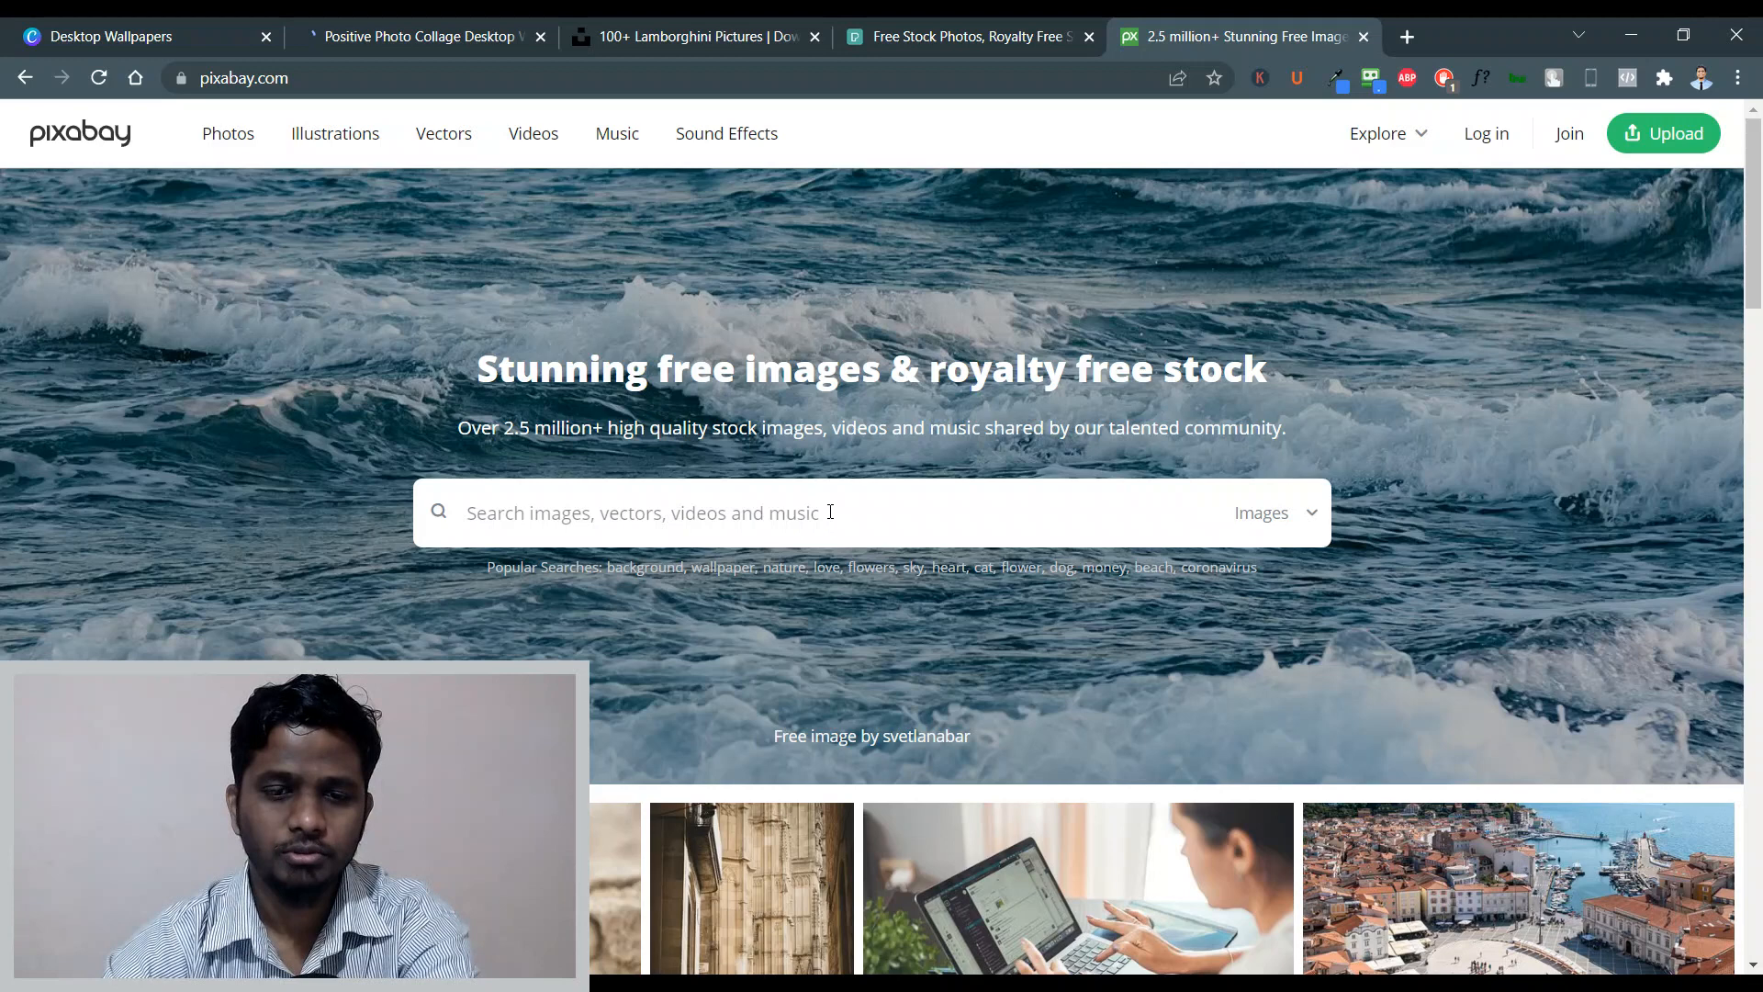
pyautogui.scroll(-10, 1405, 649)
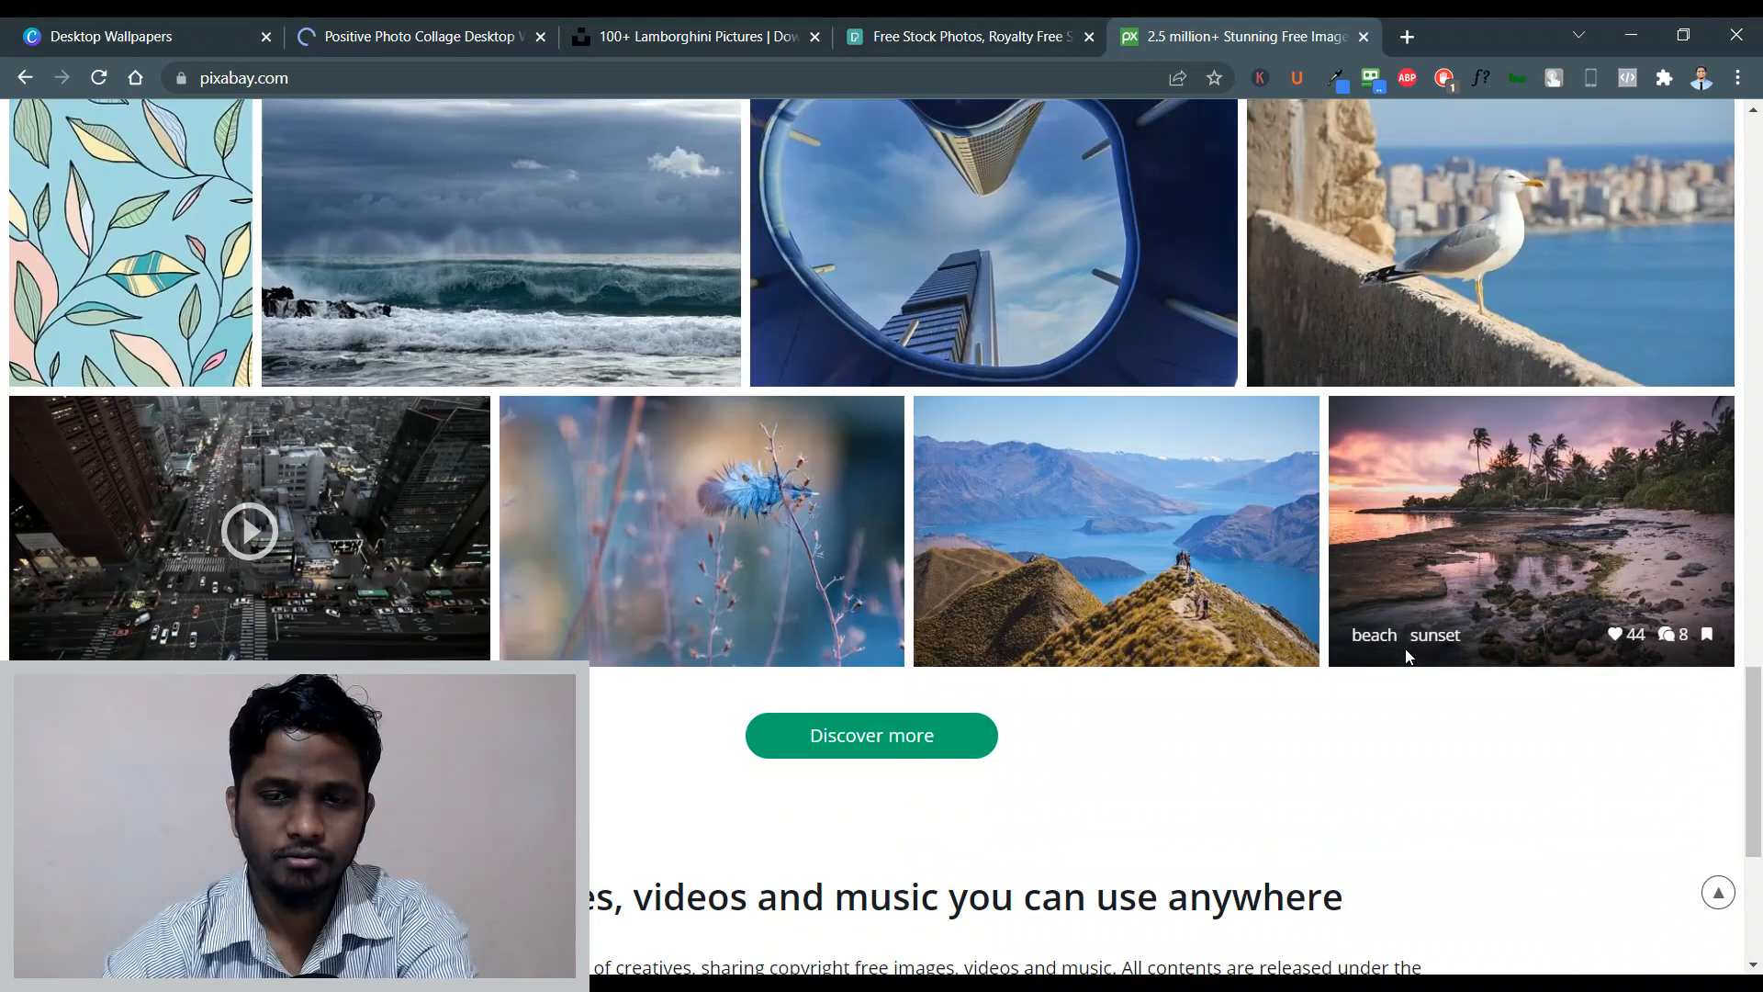
pyautogui.scroll(10, 1407, 649)
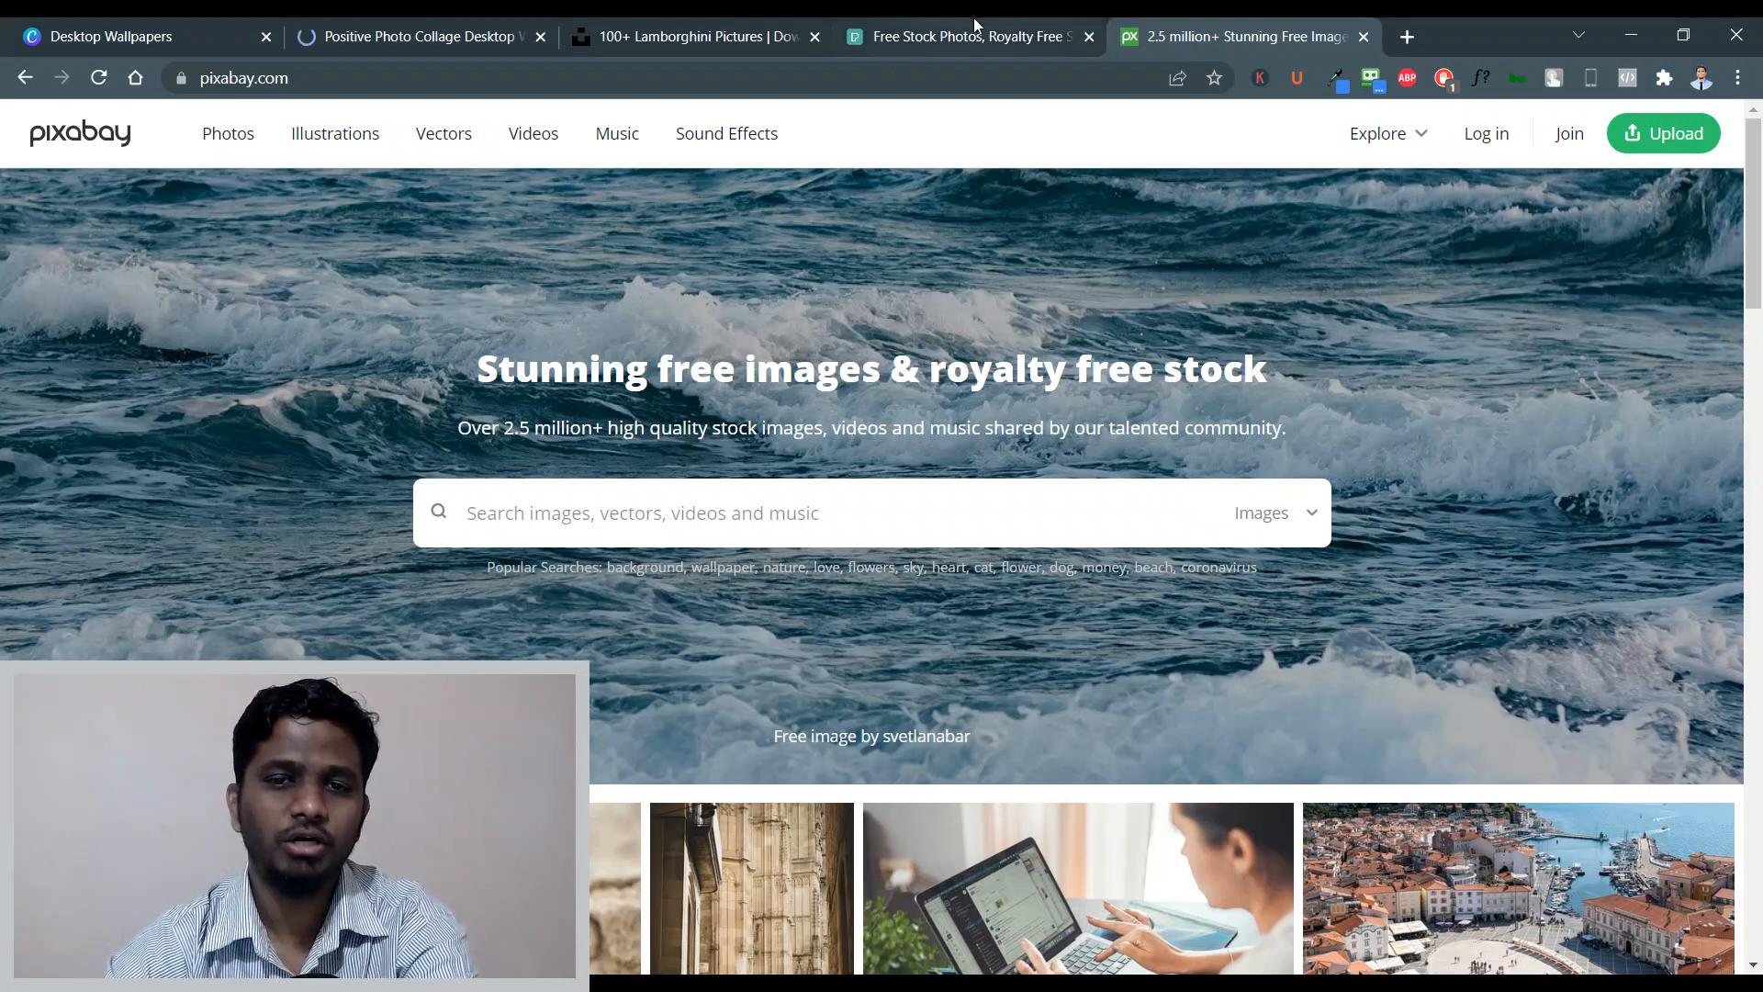
# Return to the Positive Photo Collage design in Canva, add a blank second page and open the elements library.
pyautogui.click(400, 27)
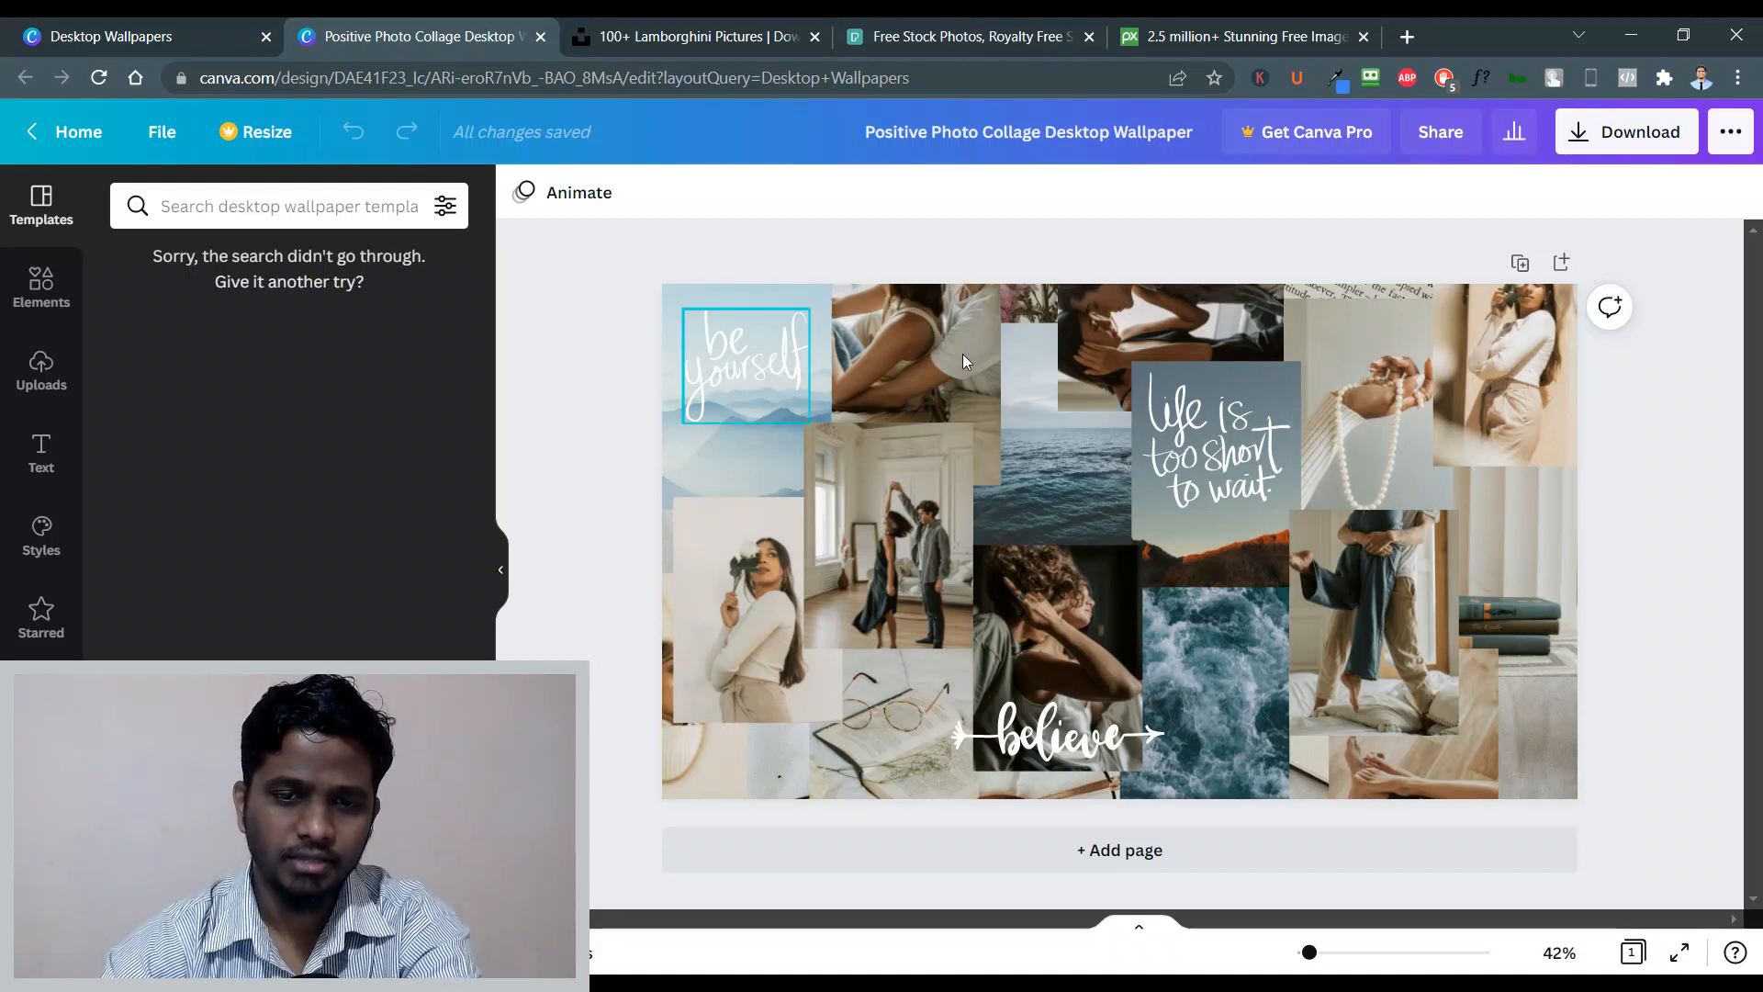
pyautogui.click(41, 368)
pyautogui.click(45, 310)
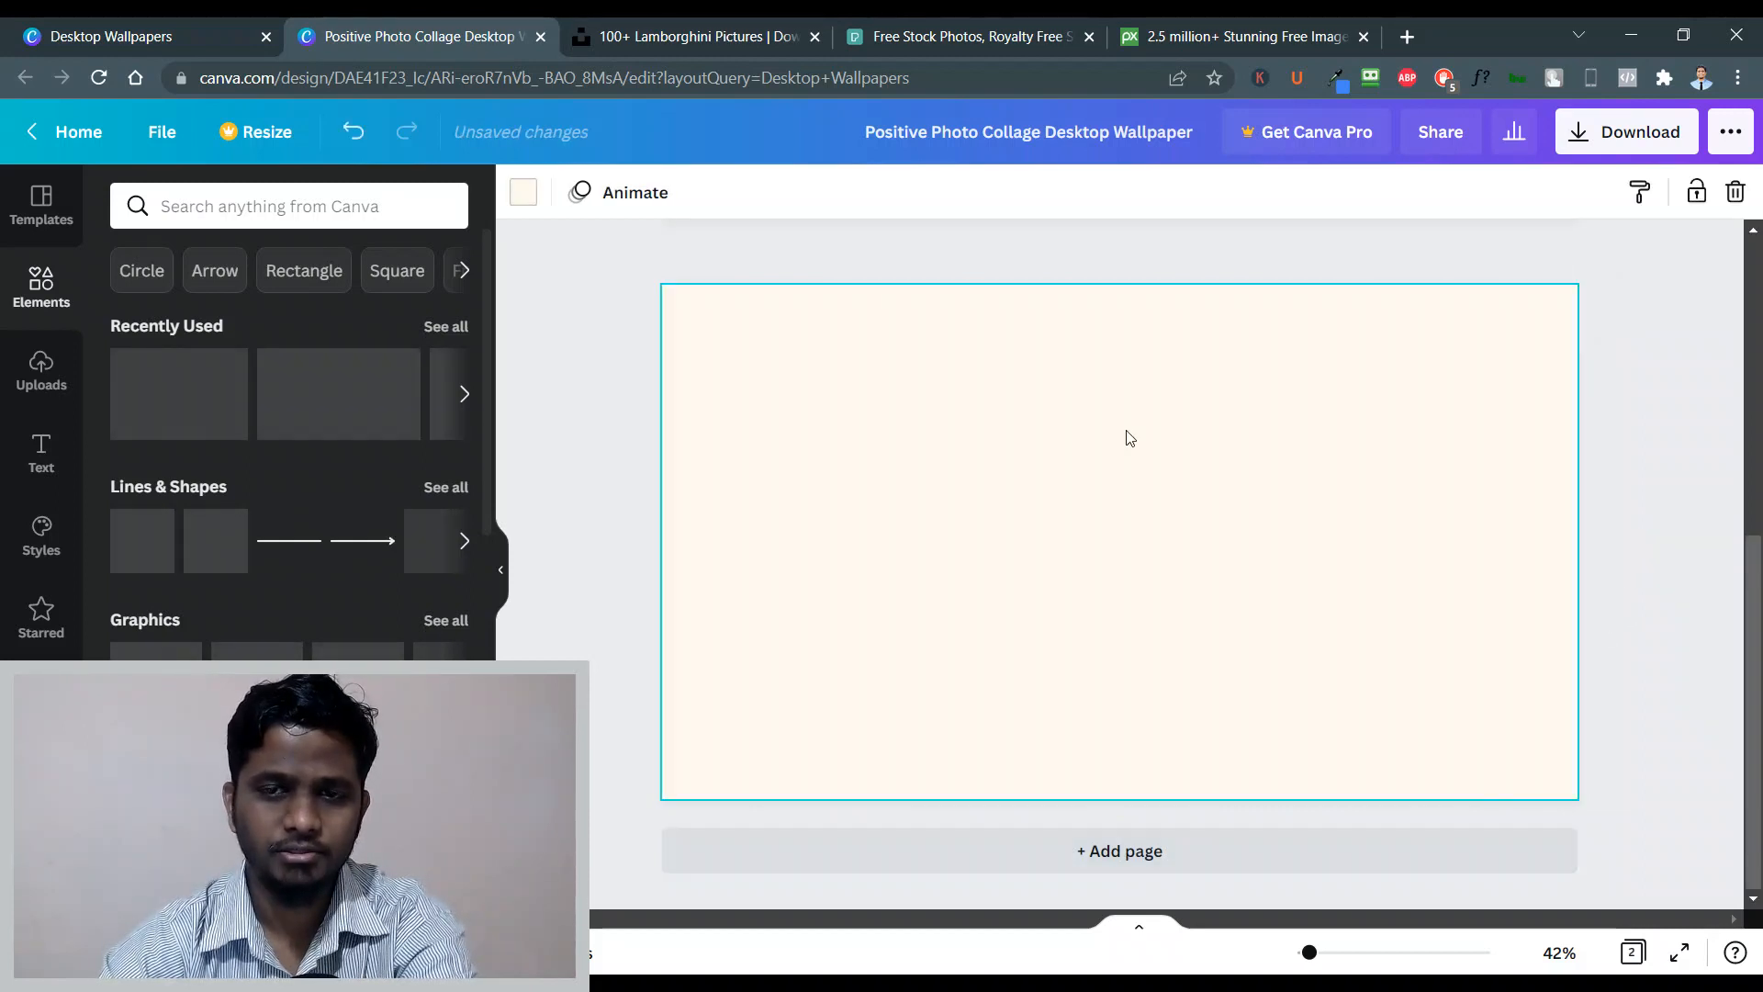
pyautogui.click(156, 37)
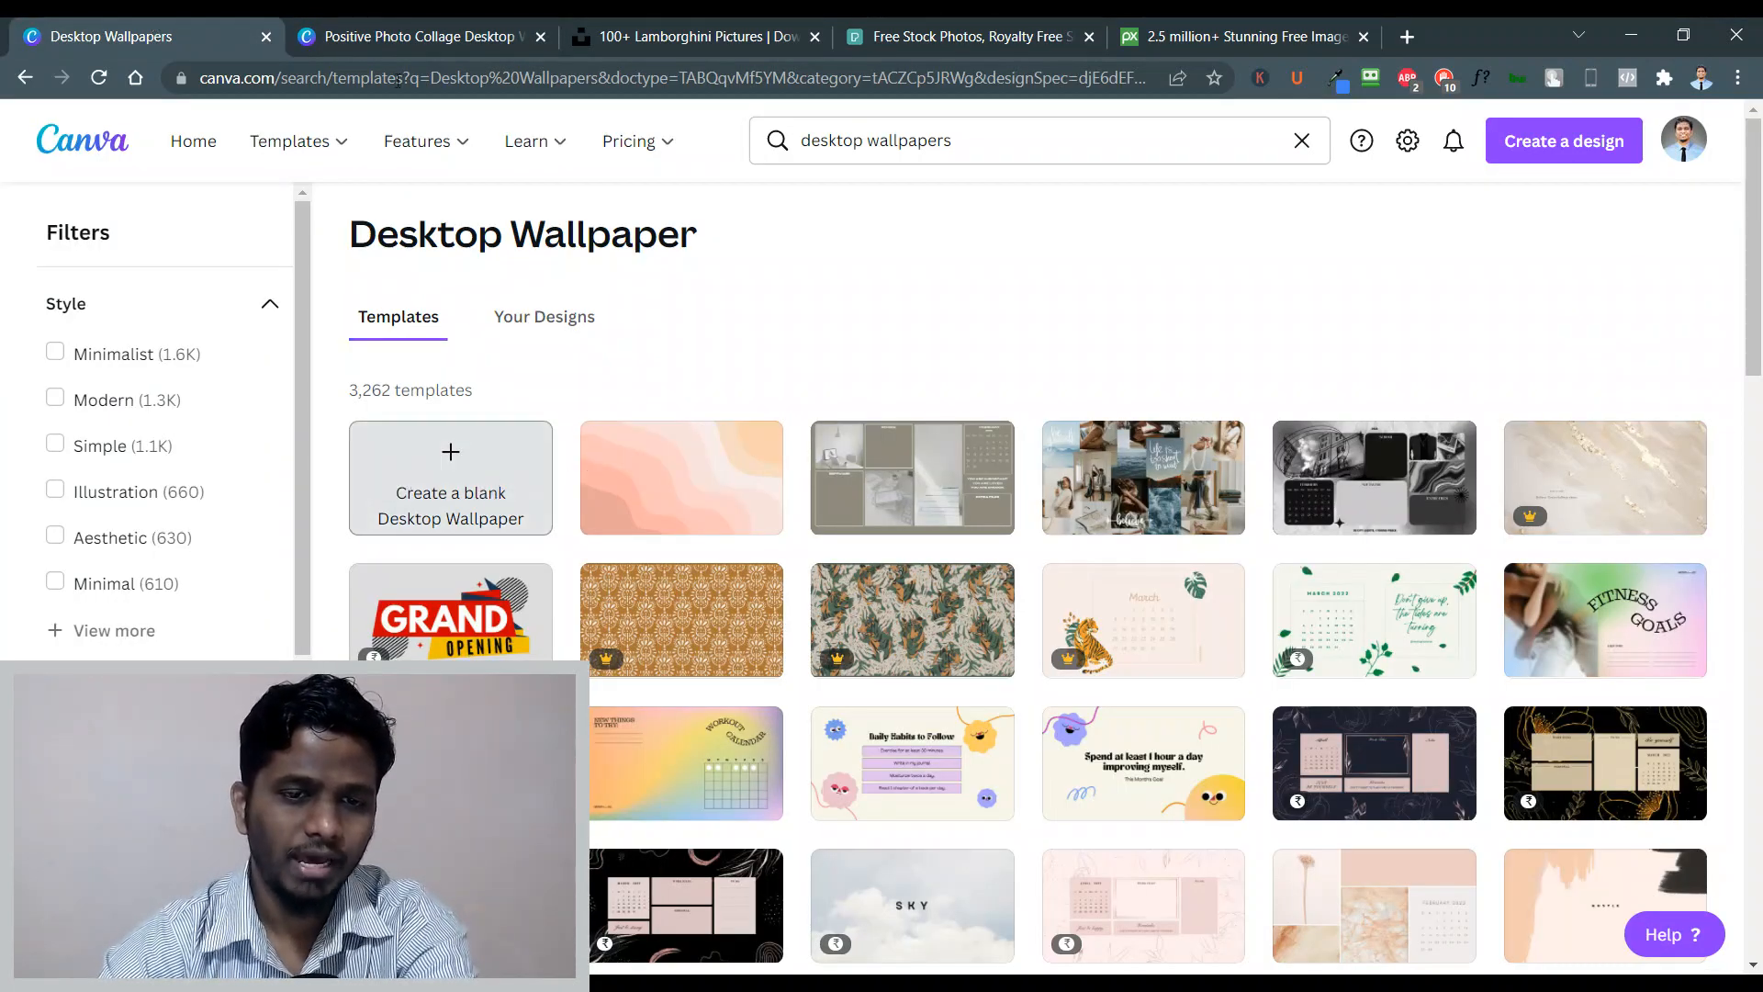
pyautogui.click(450, 24)
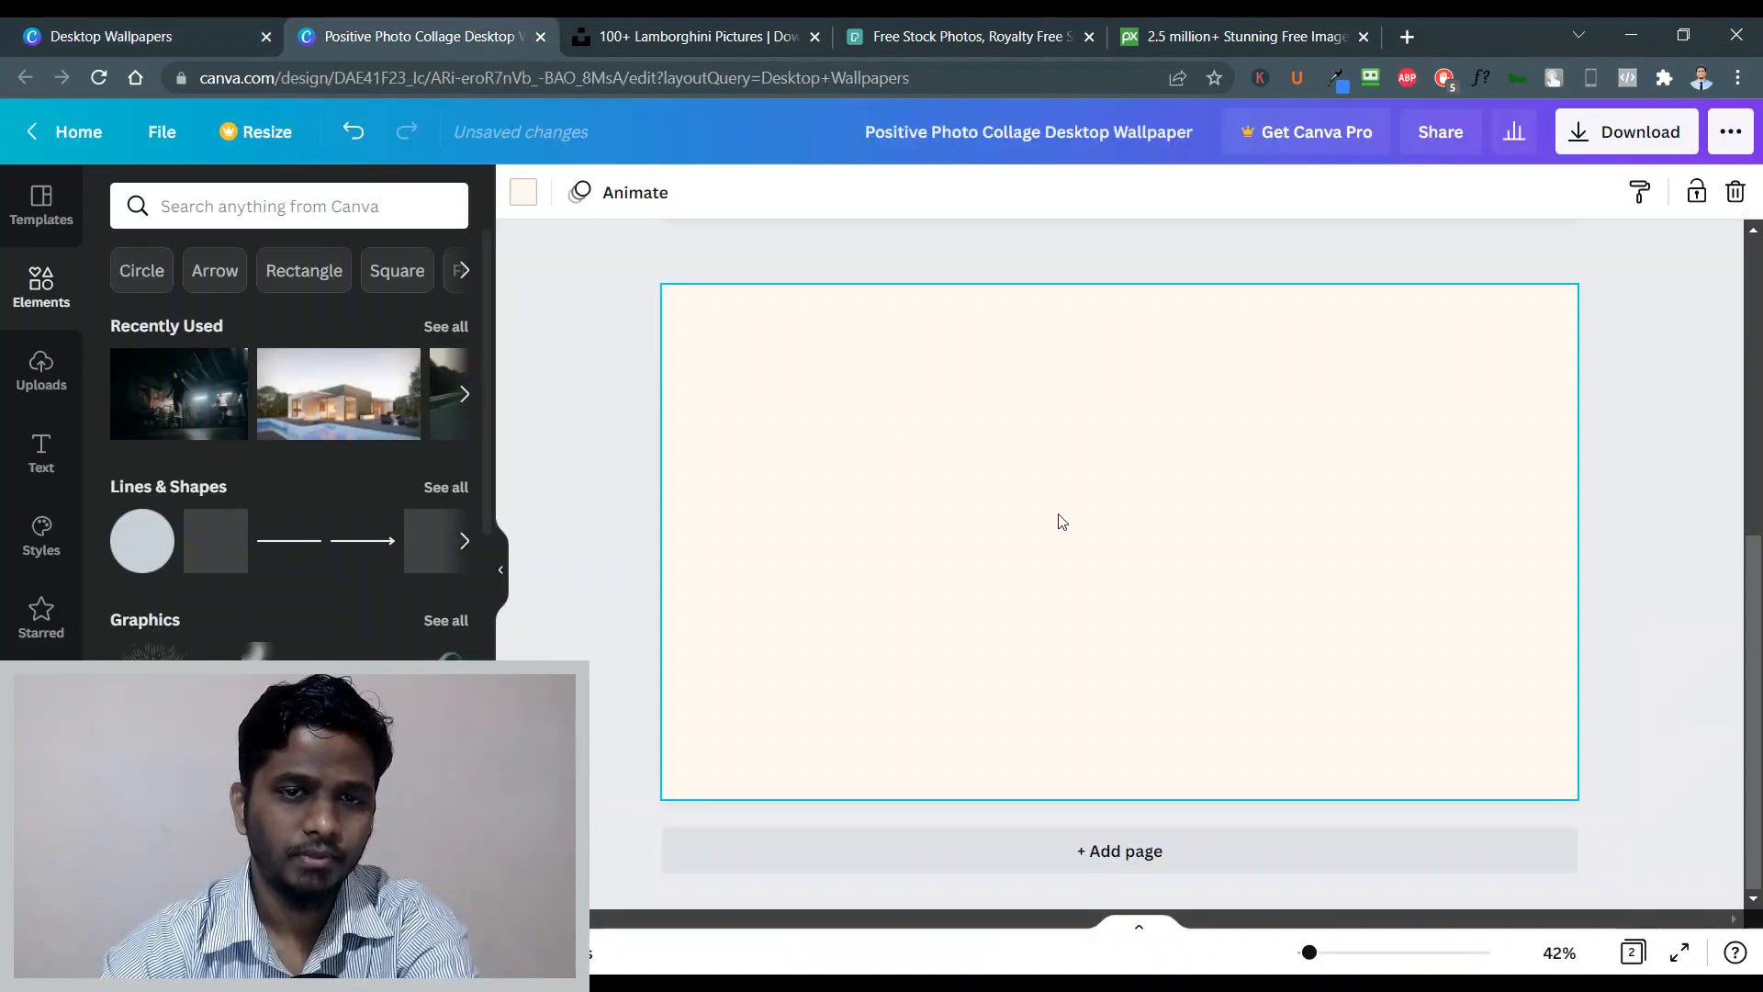
# Search the elements library for "grid".
pyautogui.click(234, 209)
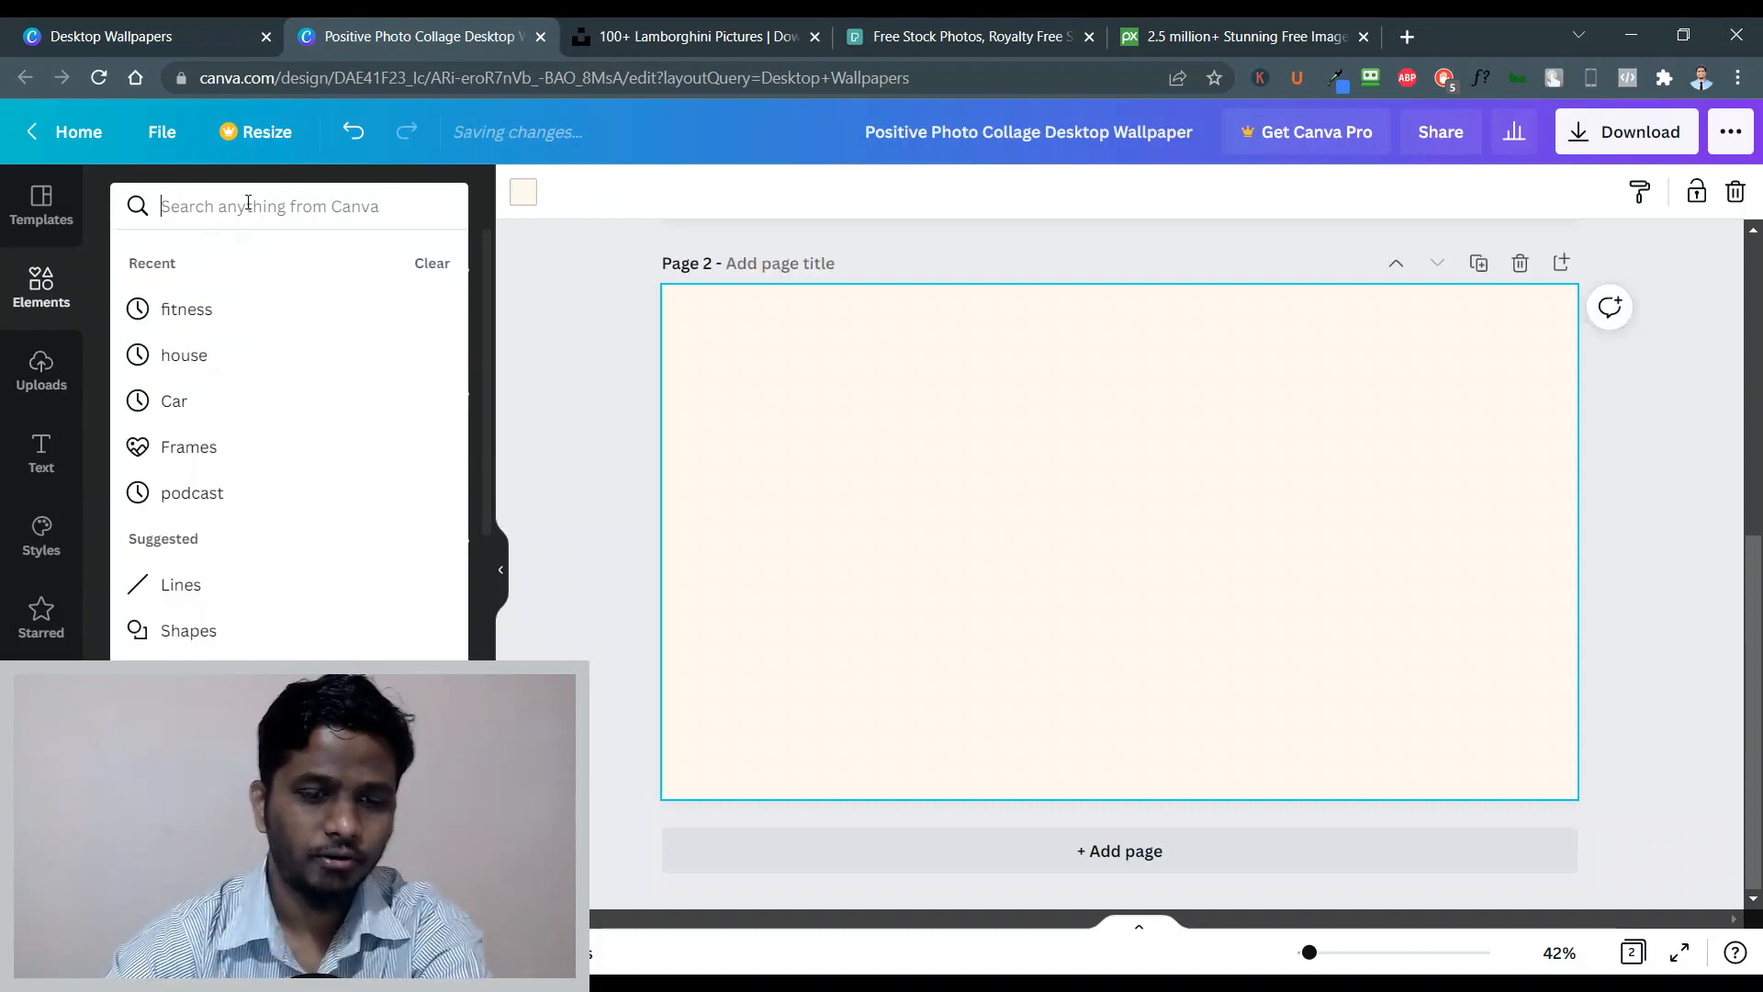
pyautogui.write('grid')
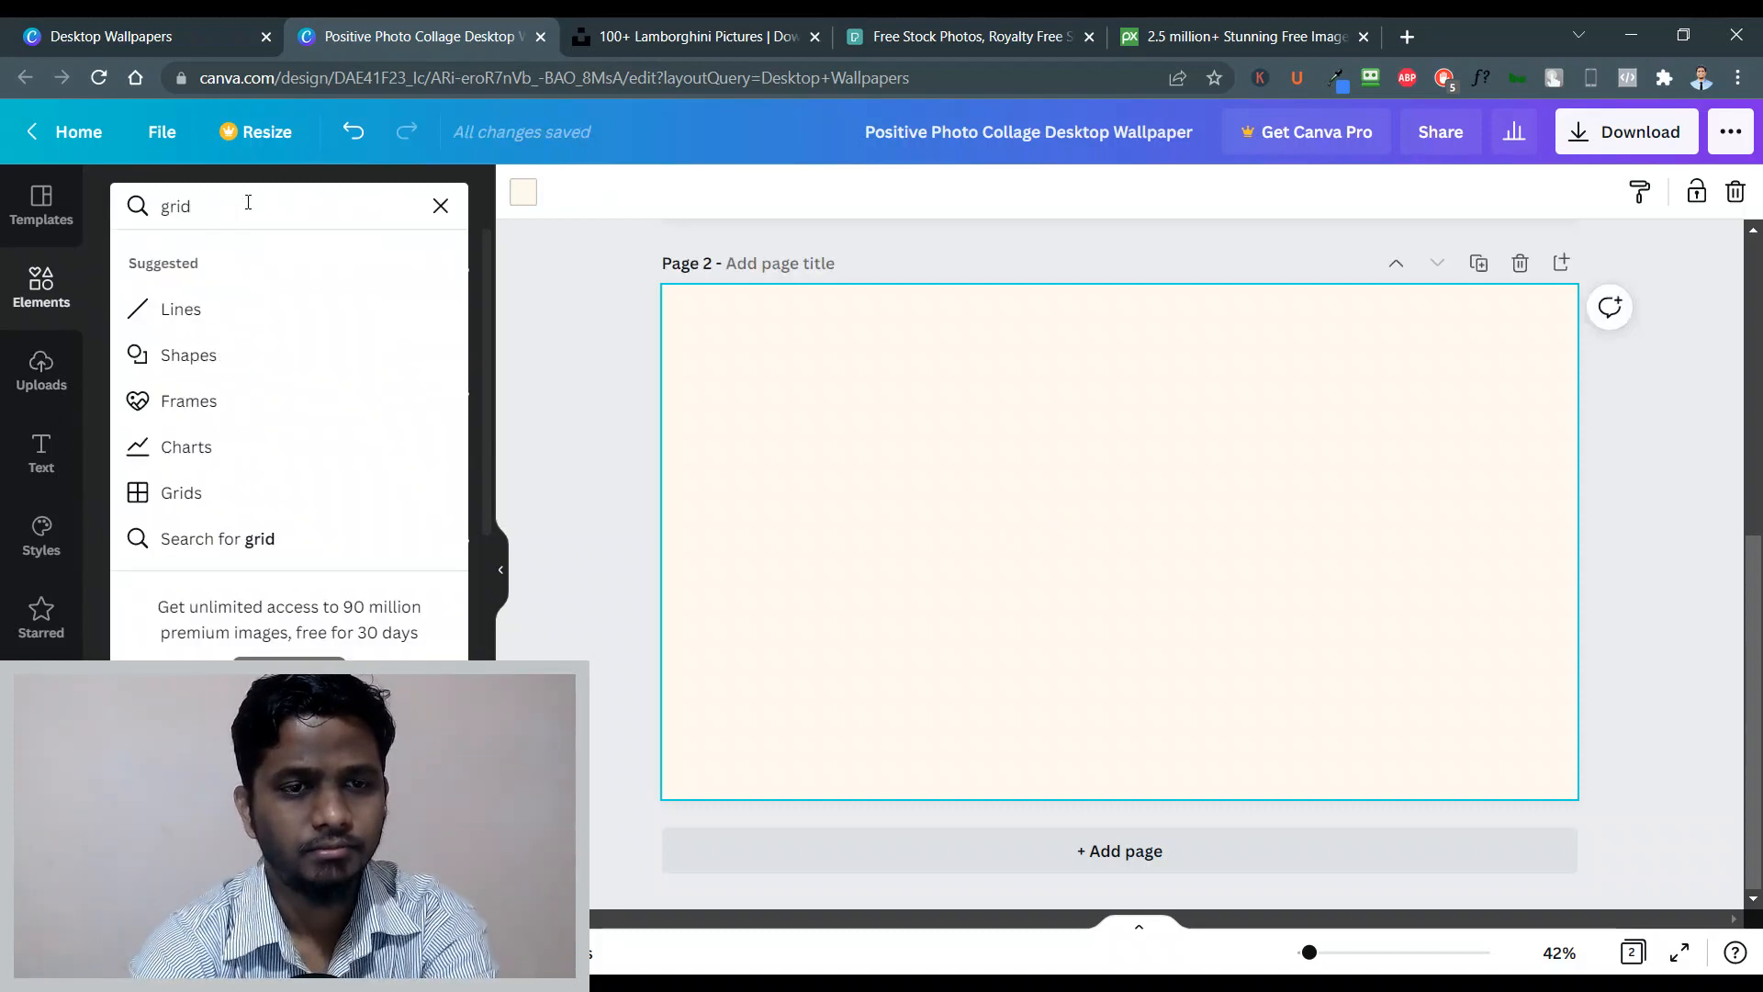
pyautogui.press('Return')
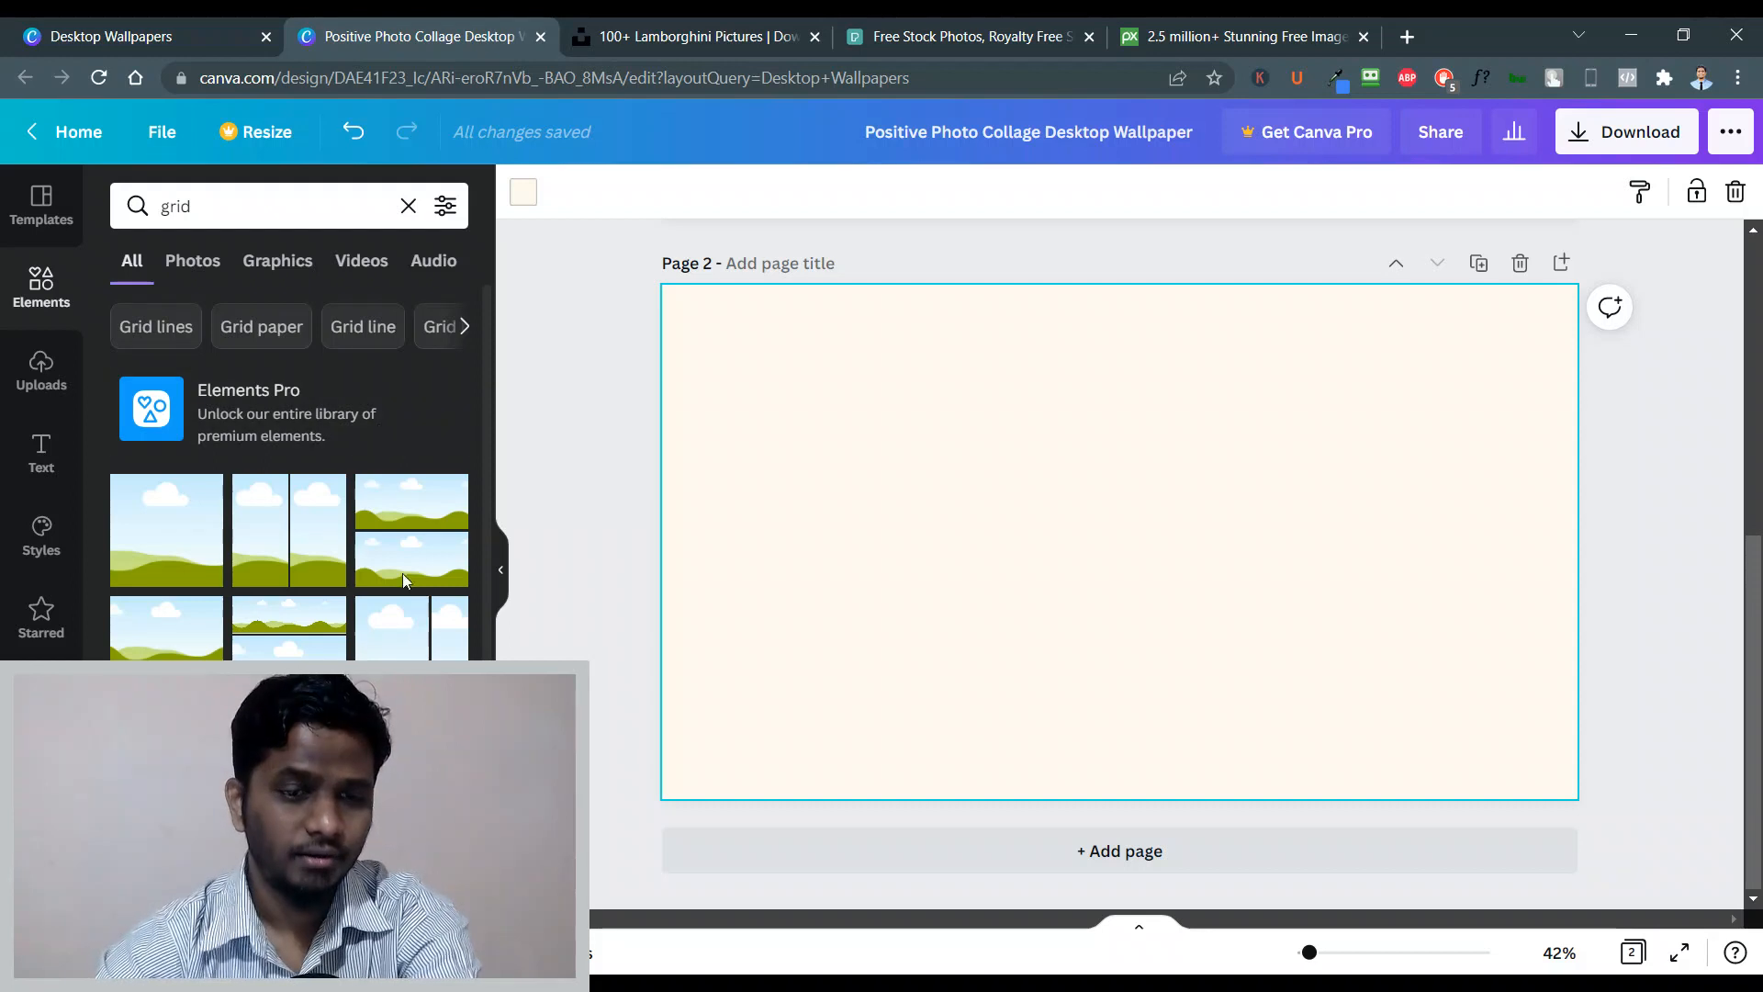
# Find the six-cell grid with two columns and three rows among the results and add it to the blank page 2.
pyautogui.scroll(-5, 395, 588)
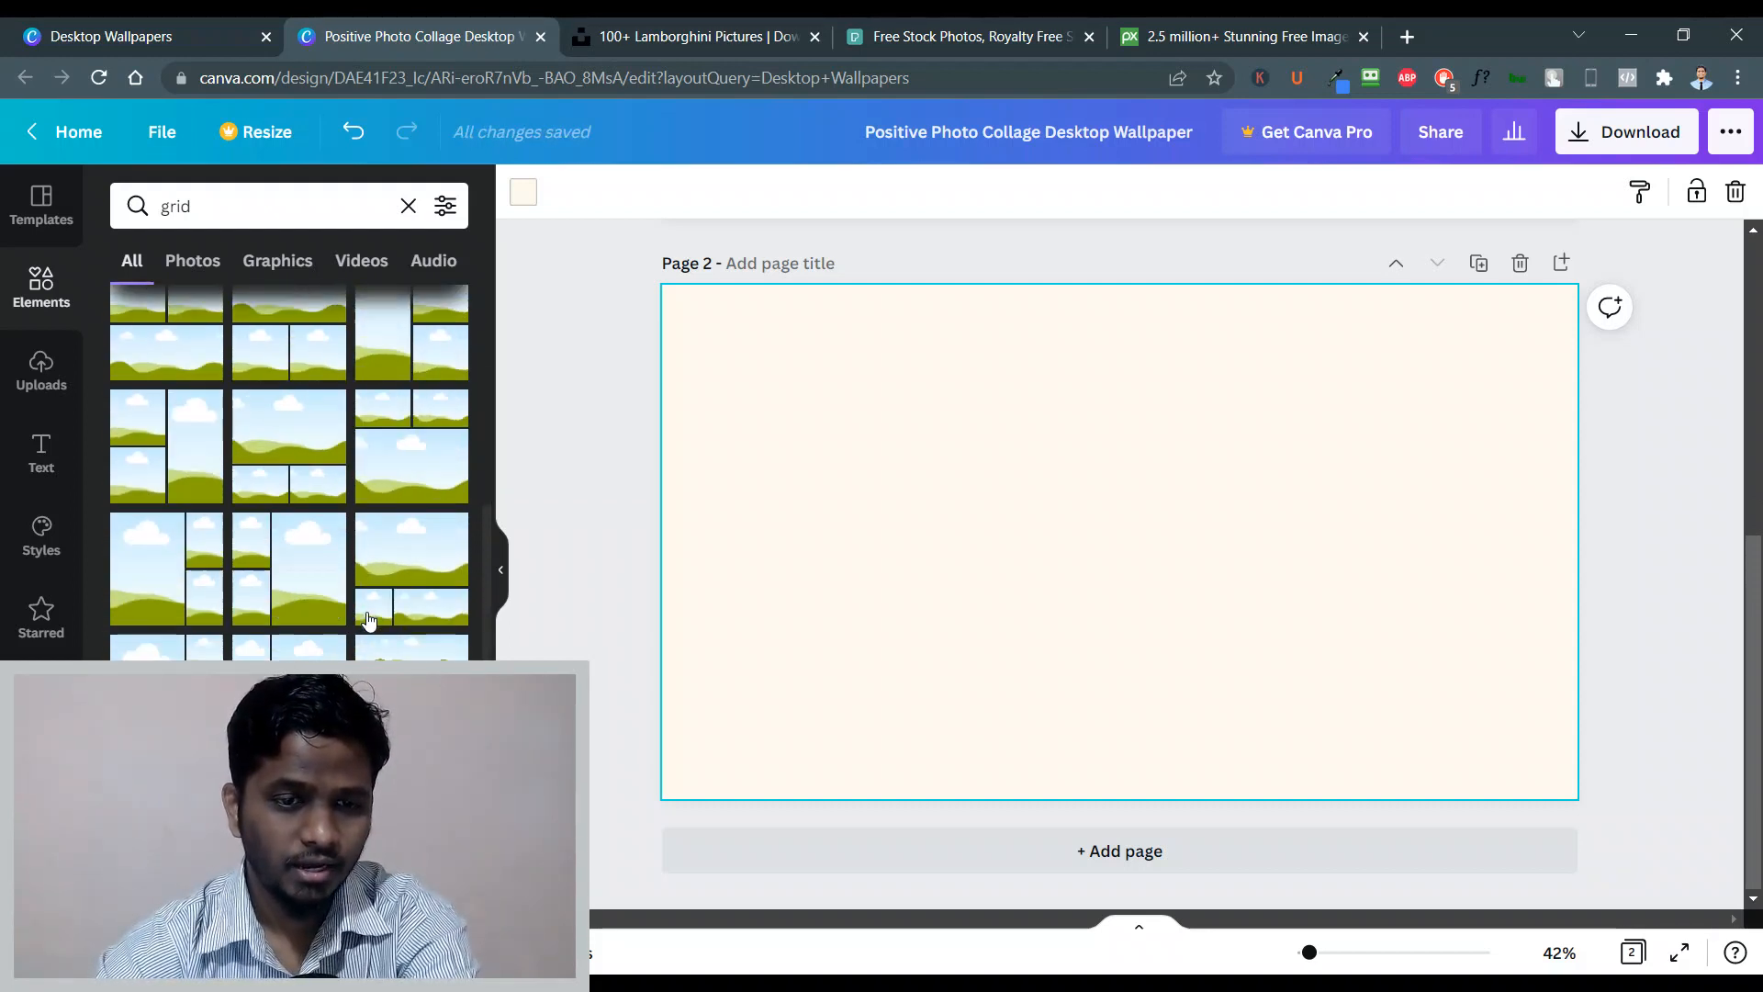
pyautogui.scroll(1, 364, 621)
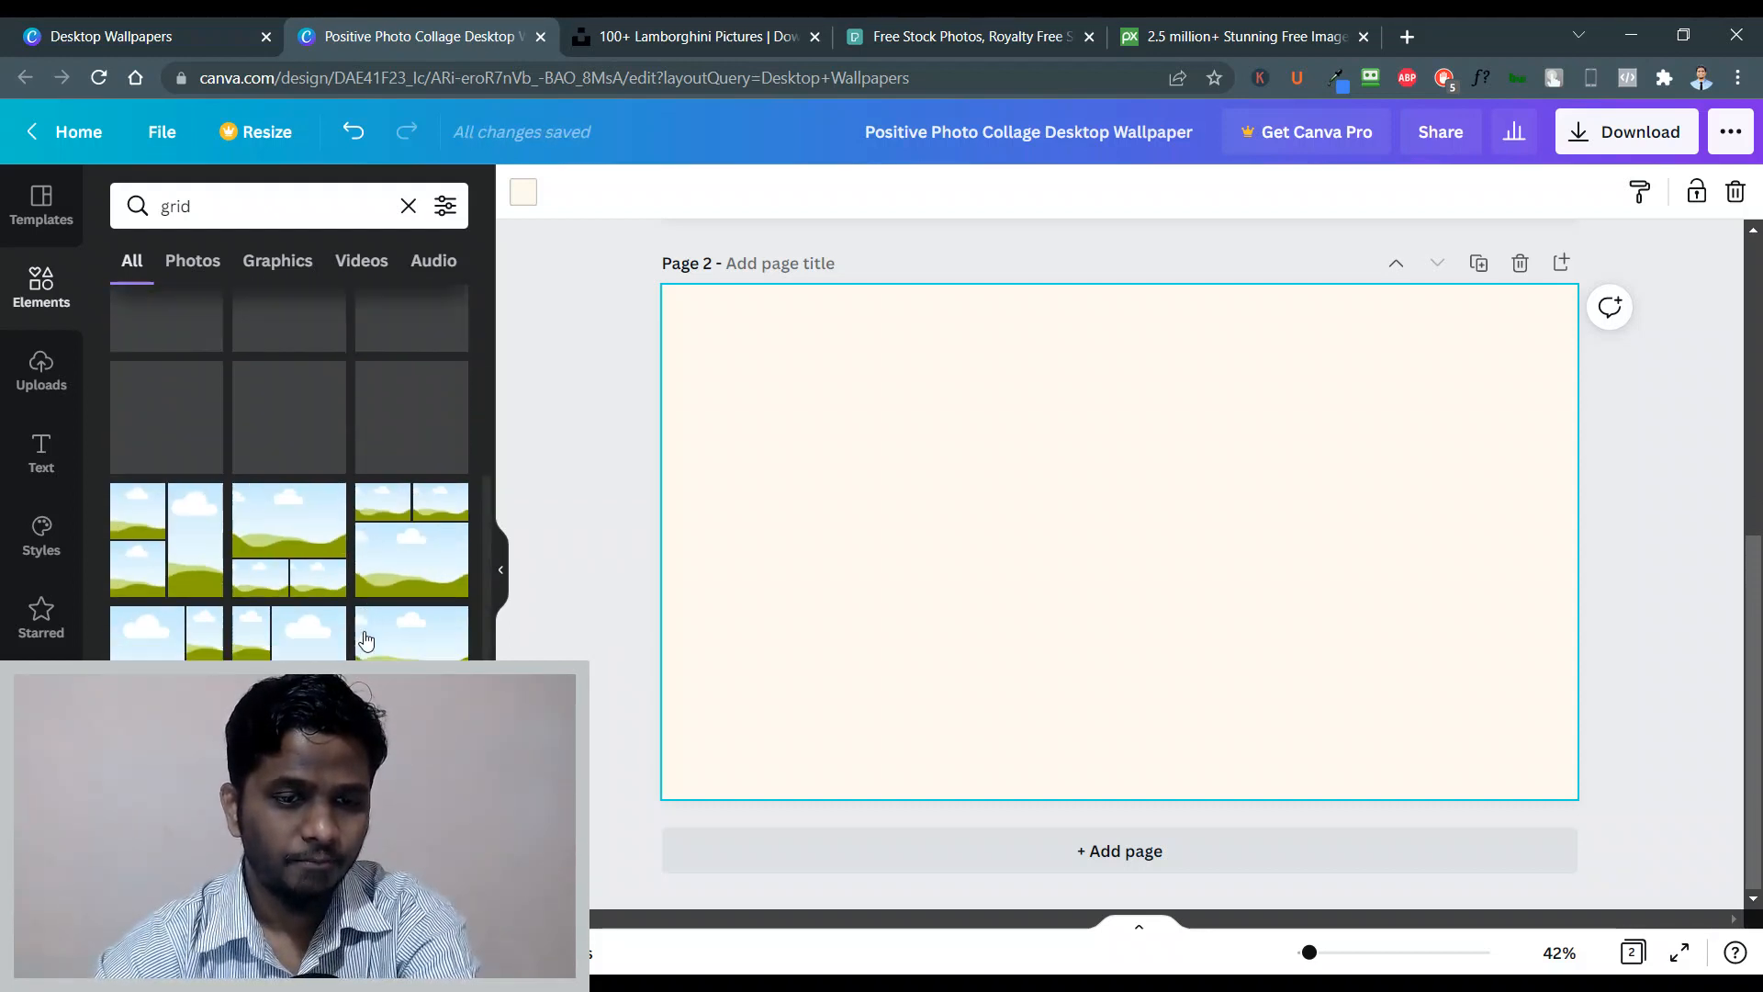
pyautogui.scroll(-5, 385, 643)
pyautogui.scroll(-2, 397, 659)
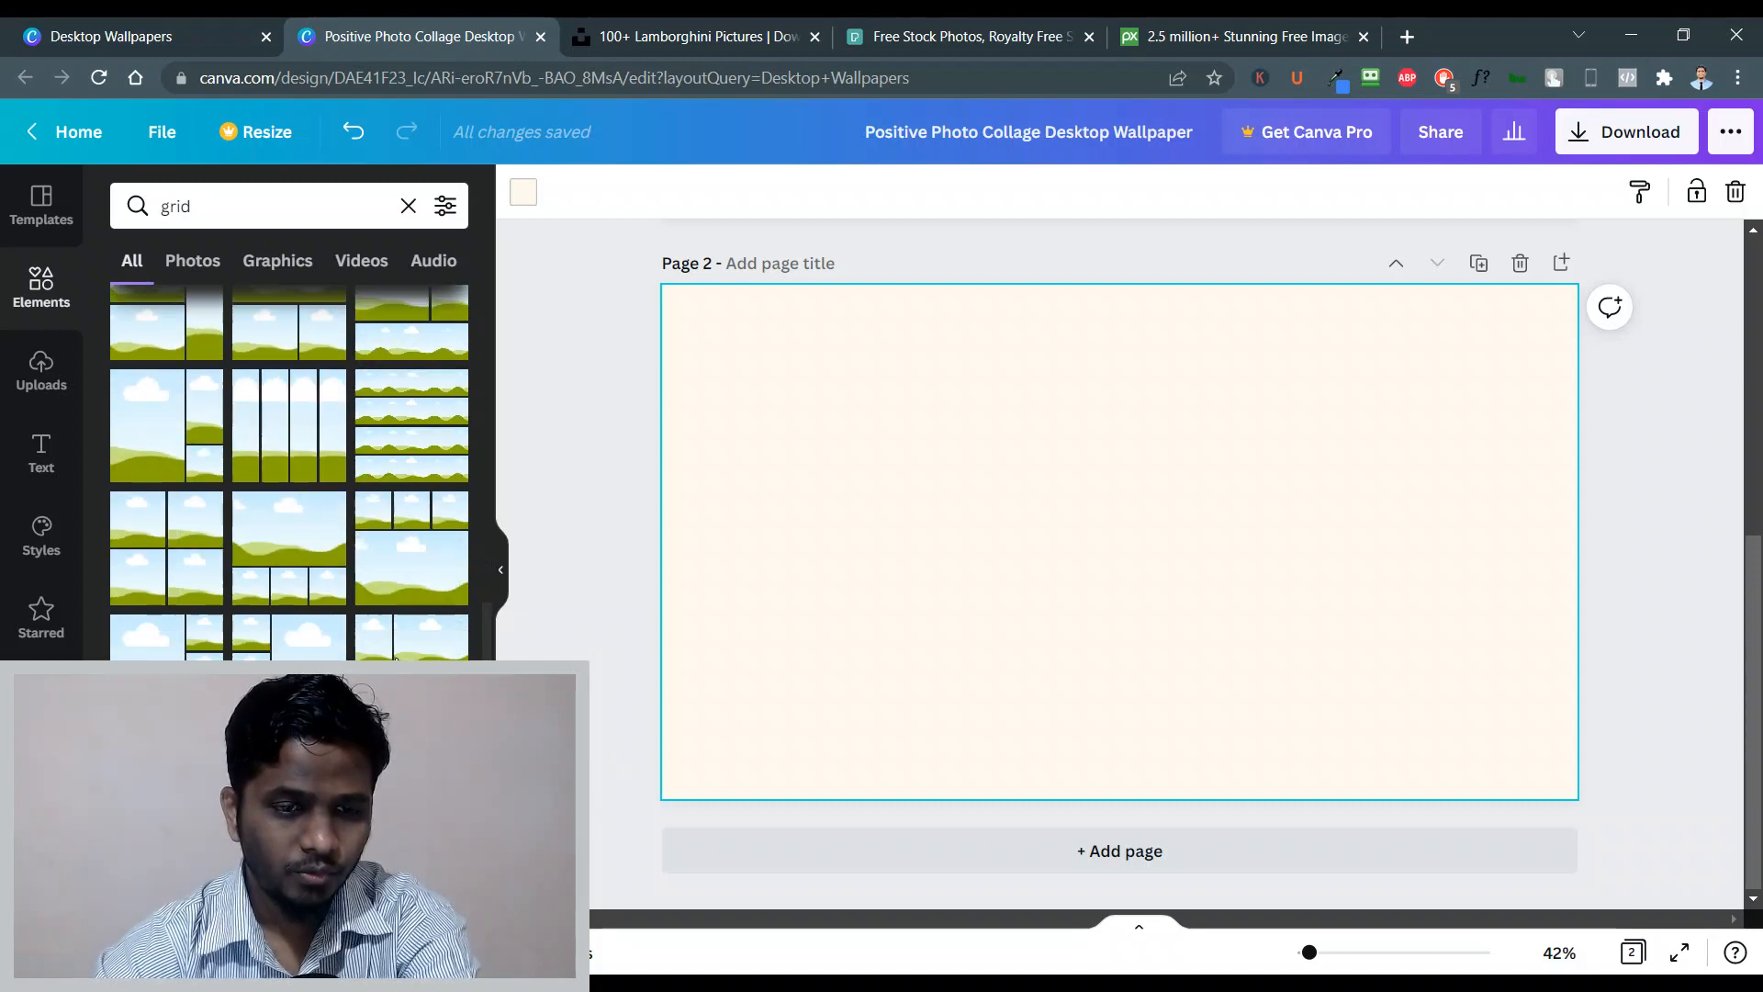
pyautogui.scroll(3, 377, 634)
pyautogui.scroll(-4, 367, 652)
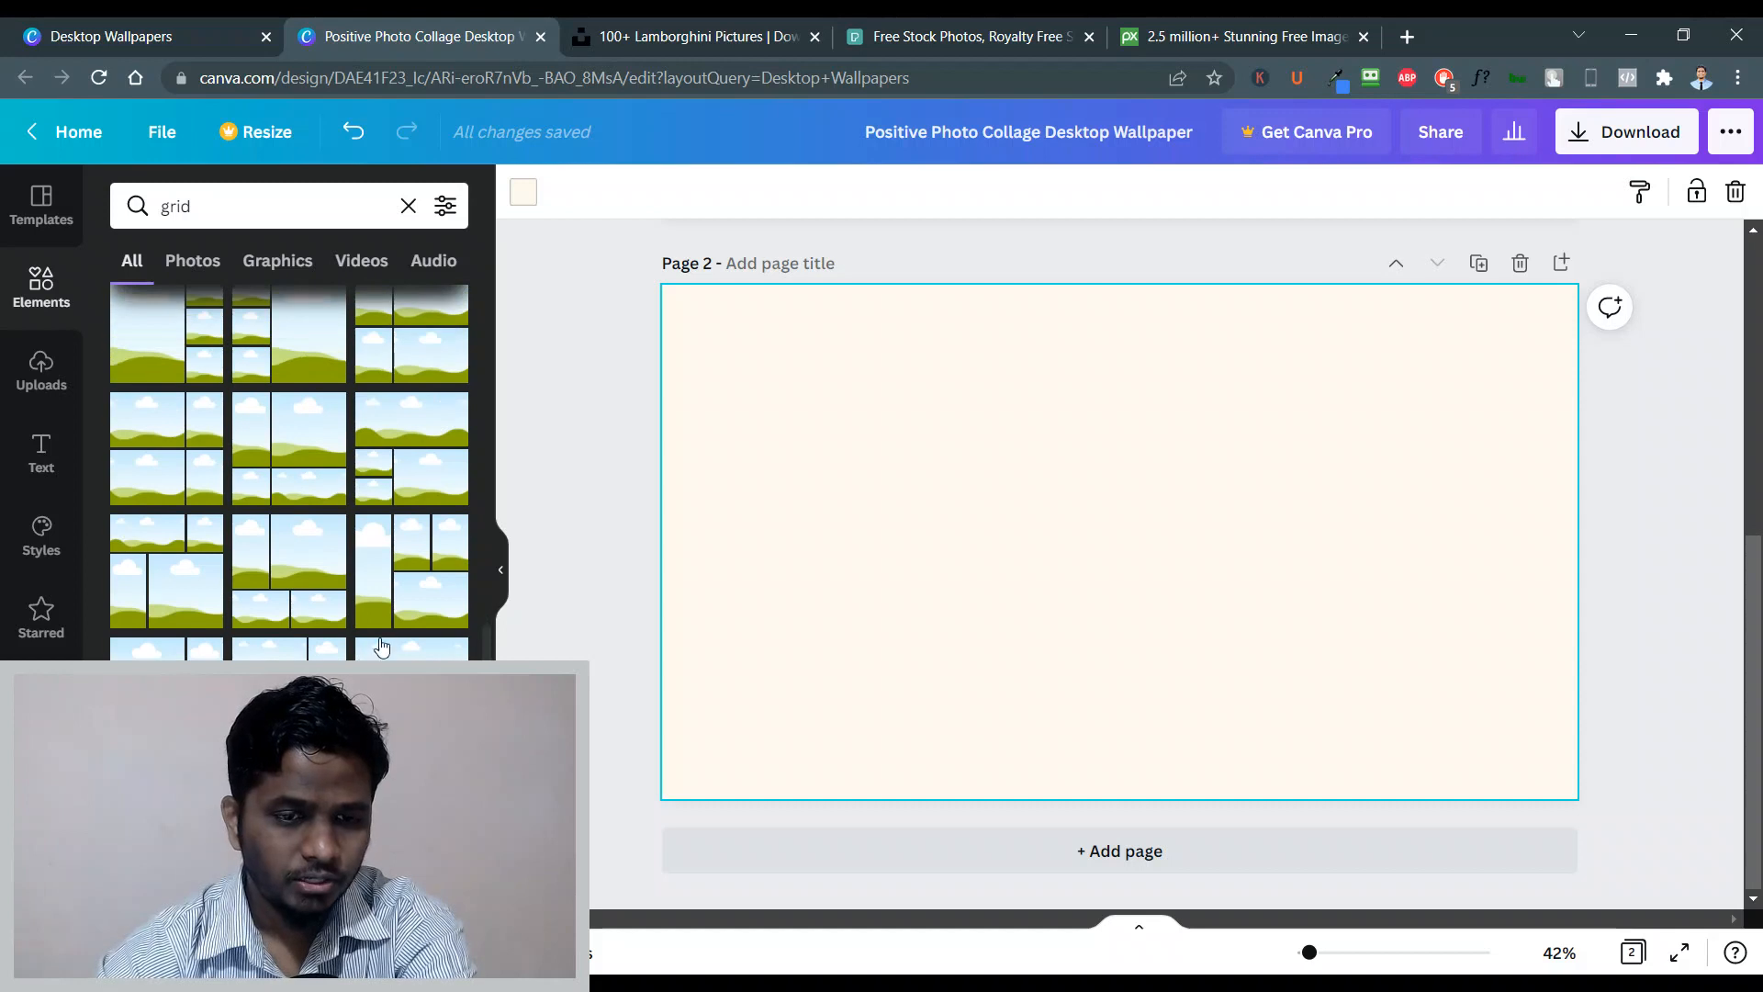
pyautogui.scroll(-2, 382, 647)
pyautogui.scroll(3, 329, 588)
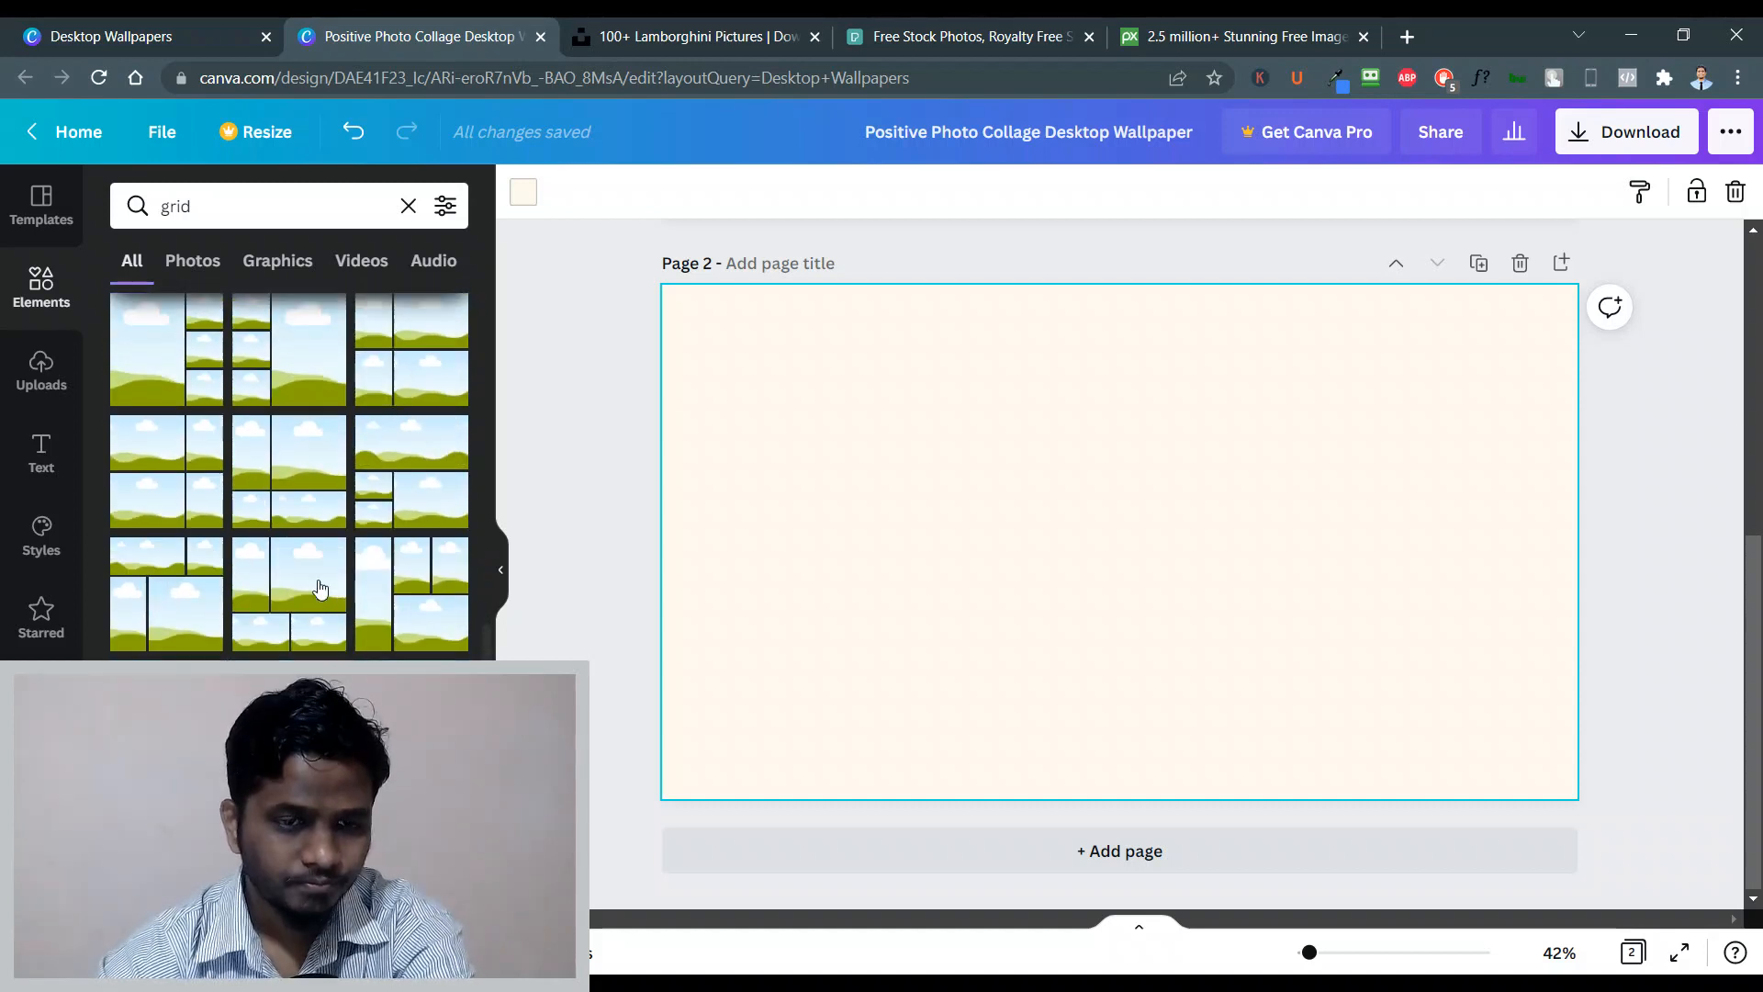
pyautogui.scroll(3, 335, 538)
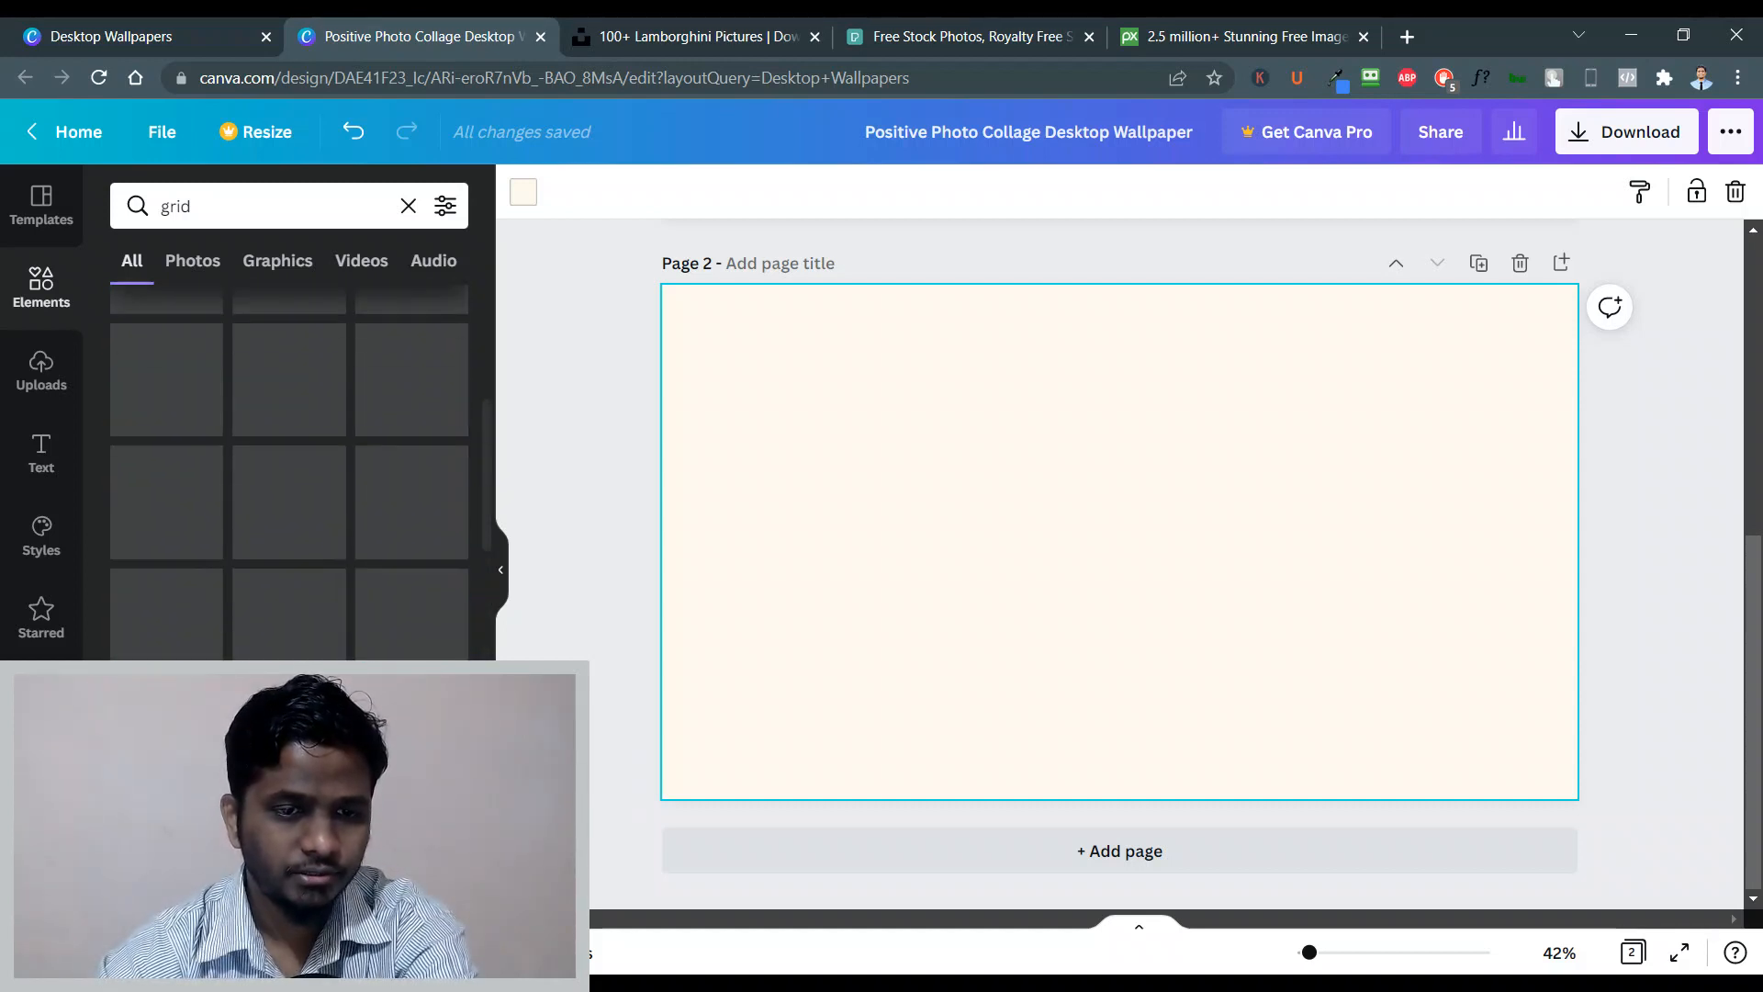
pyautogui.scroll(-5, 384, 611)
pyautogui.scroll(4, 383, 600)
pyautogui.scroll(-6, 382, 602)
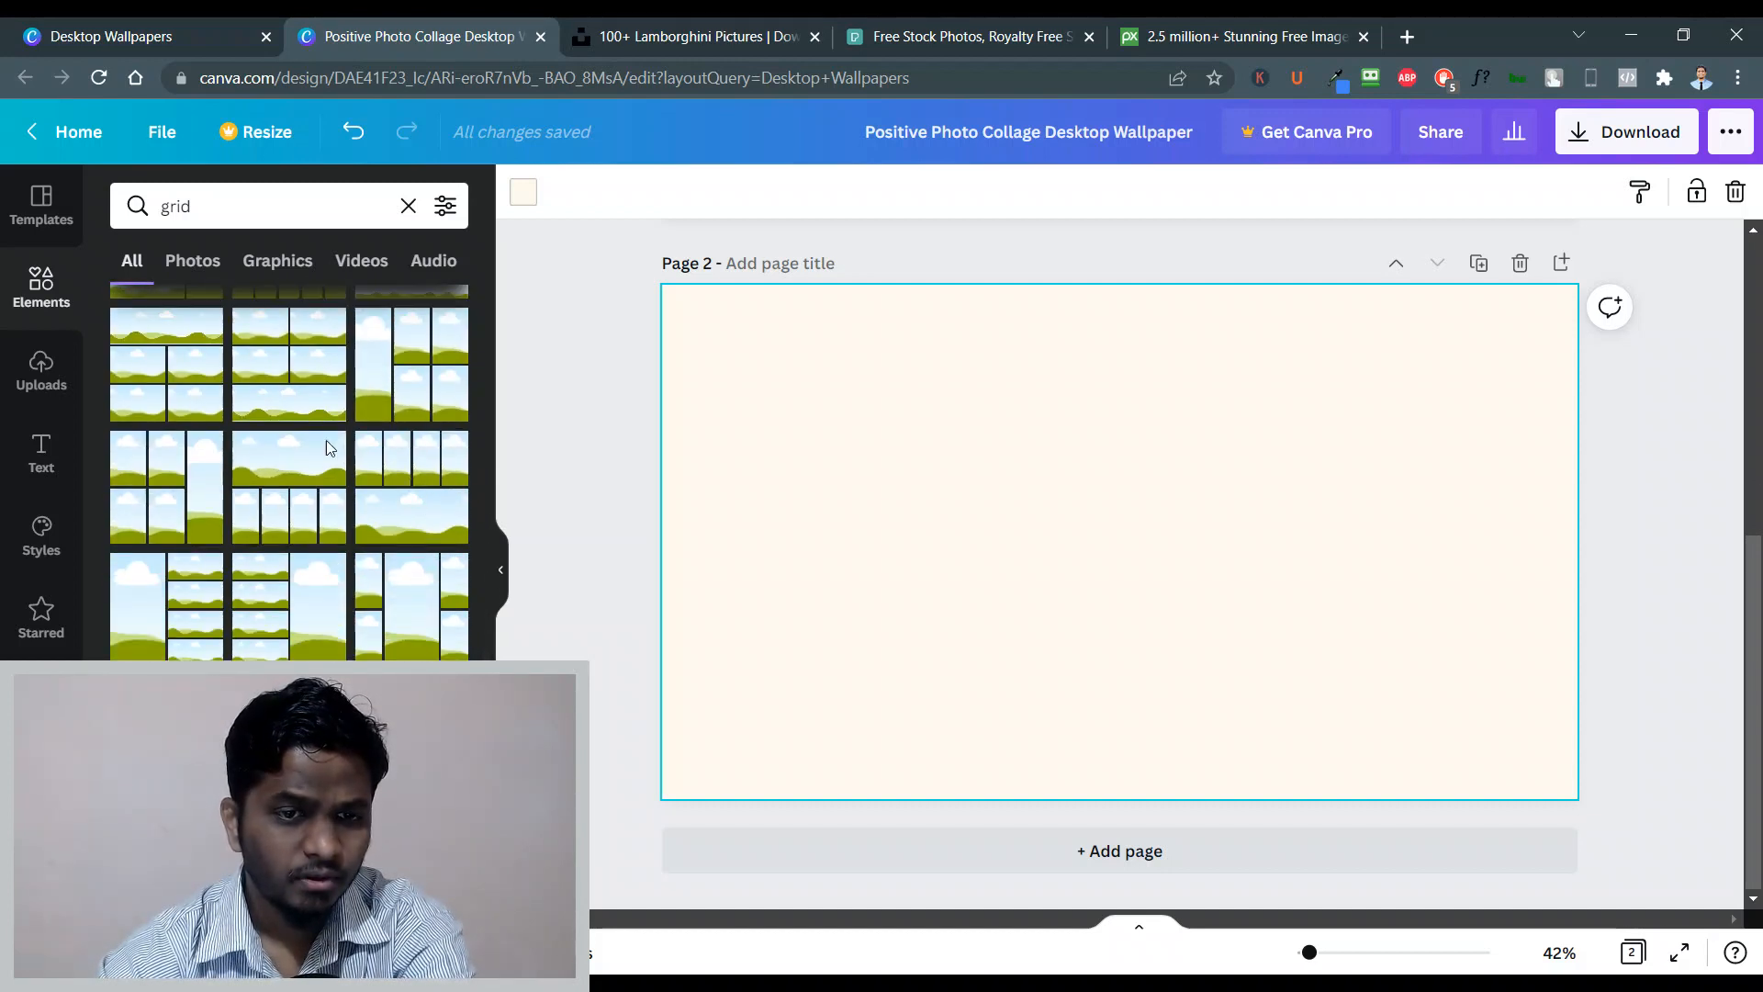
pyautogui.scroll(-4, 297, 633)
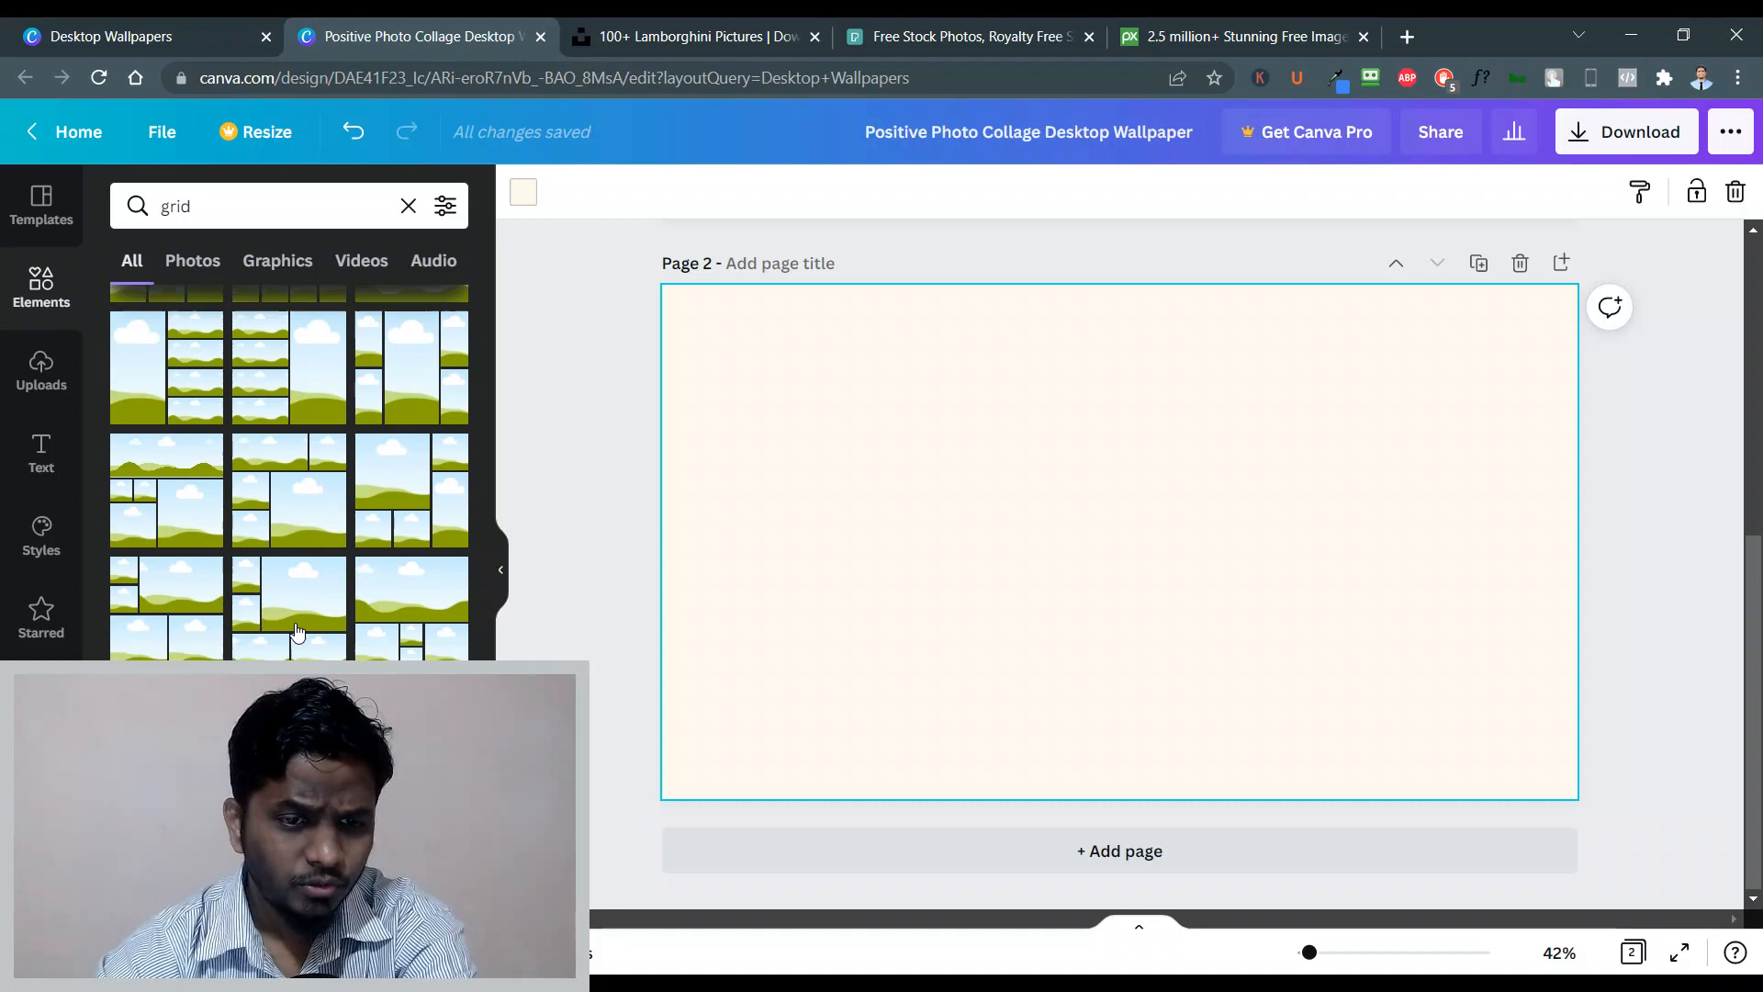
pyautogui.scroll(-2, 294, 624)
pyautogui.scroll(-5, 393, 586)
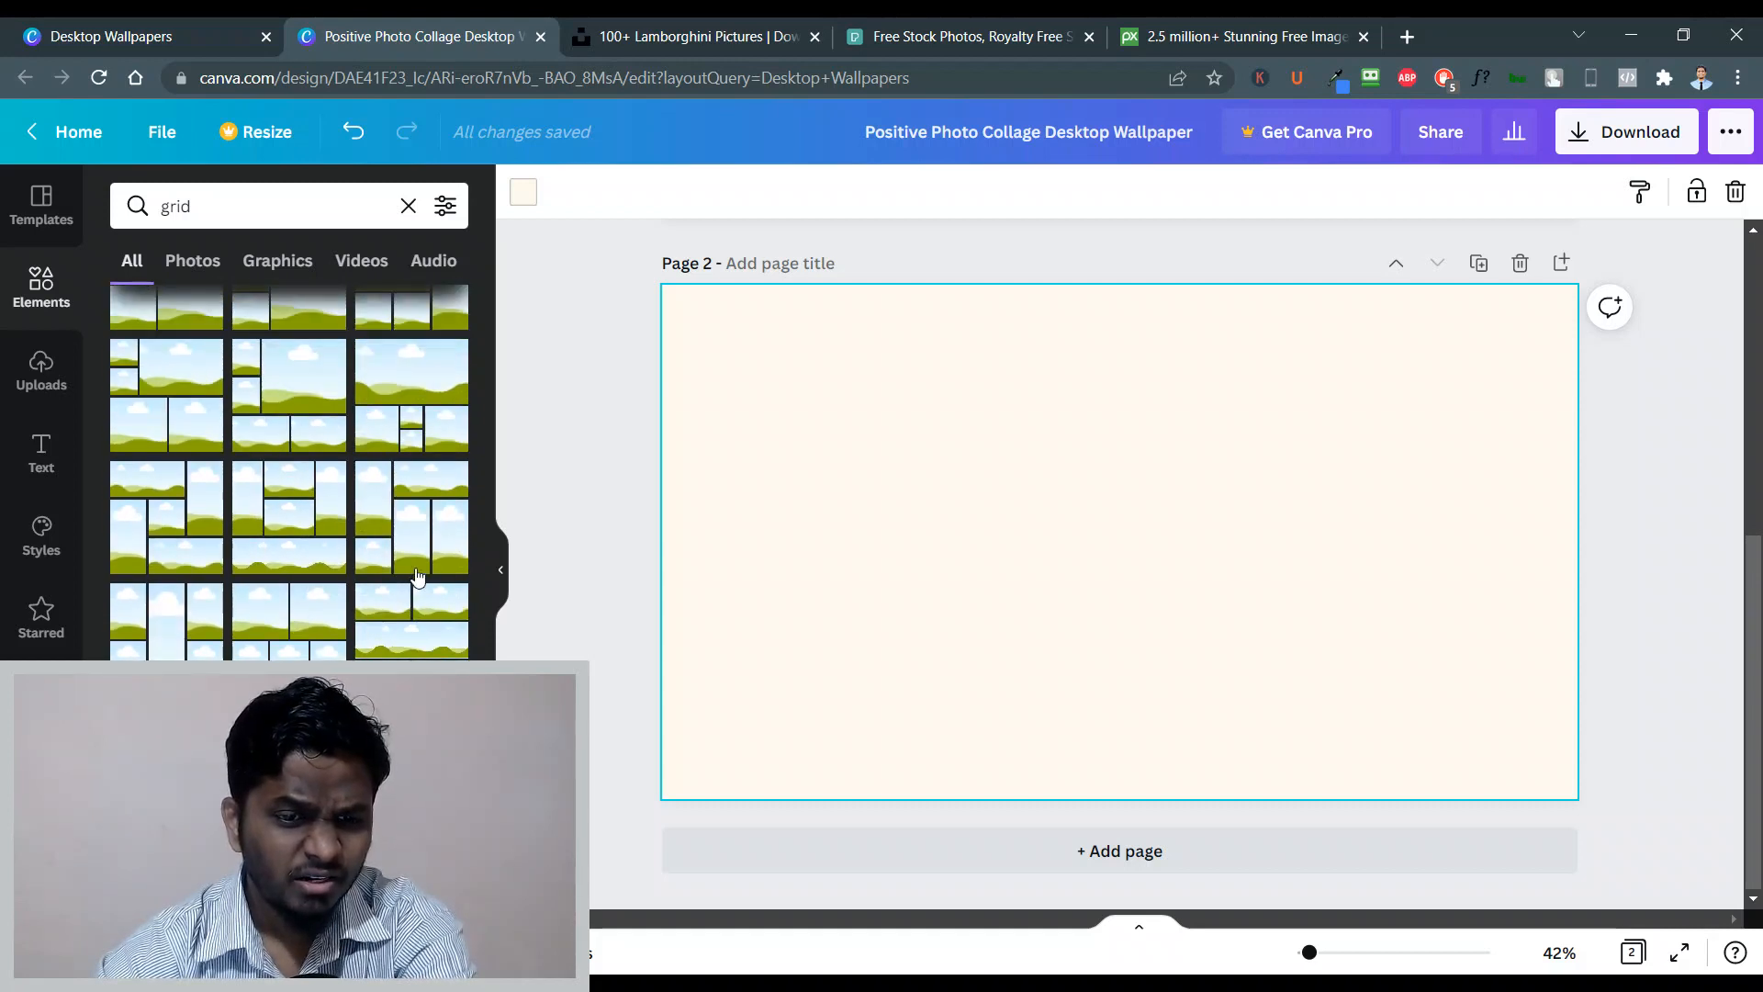
pyautogui.scroll(-2, 159, 539)
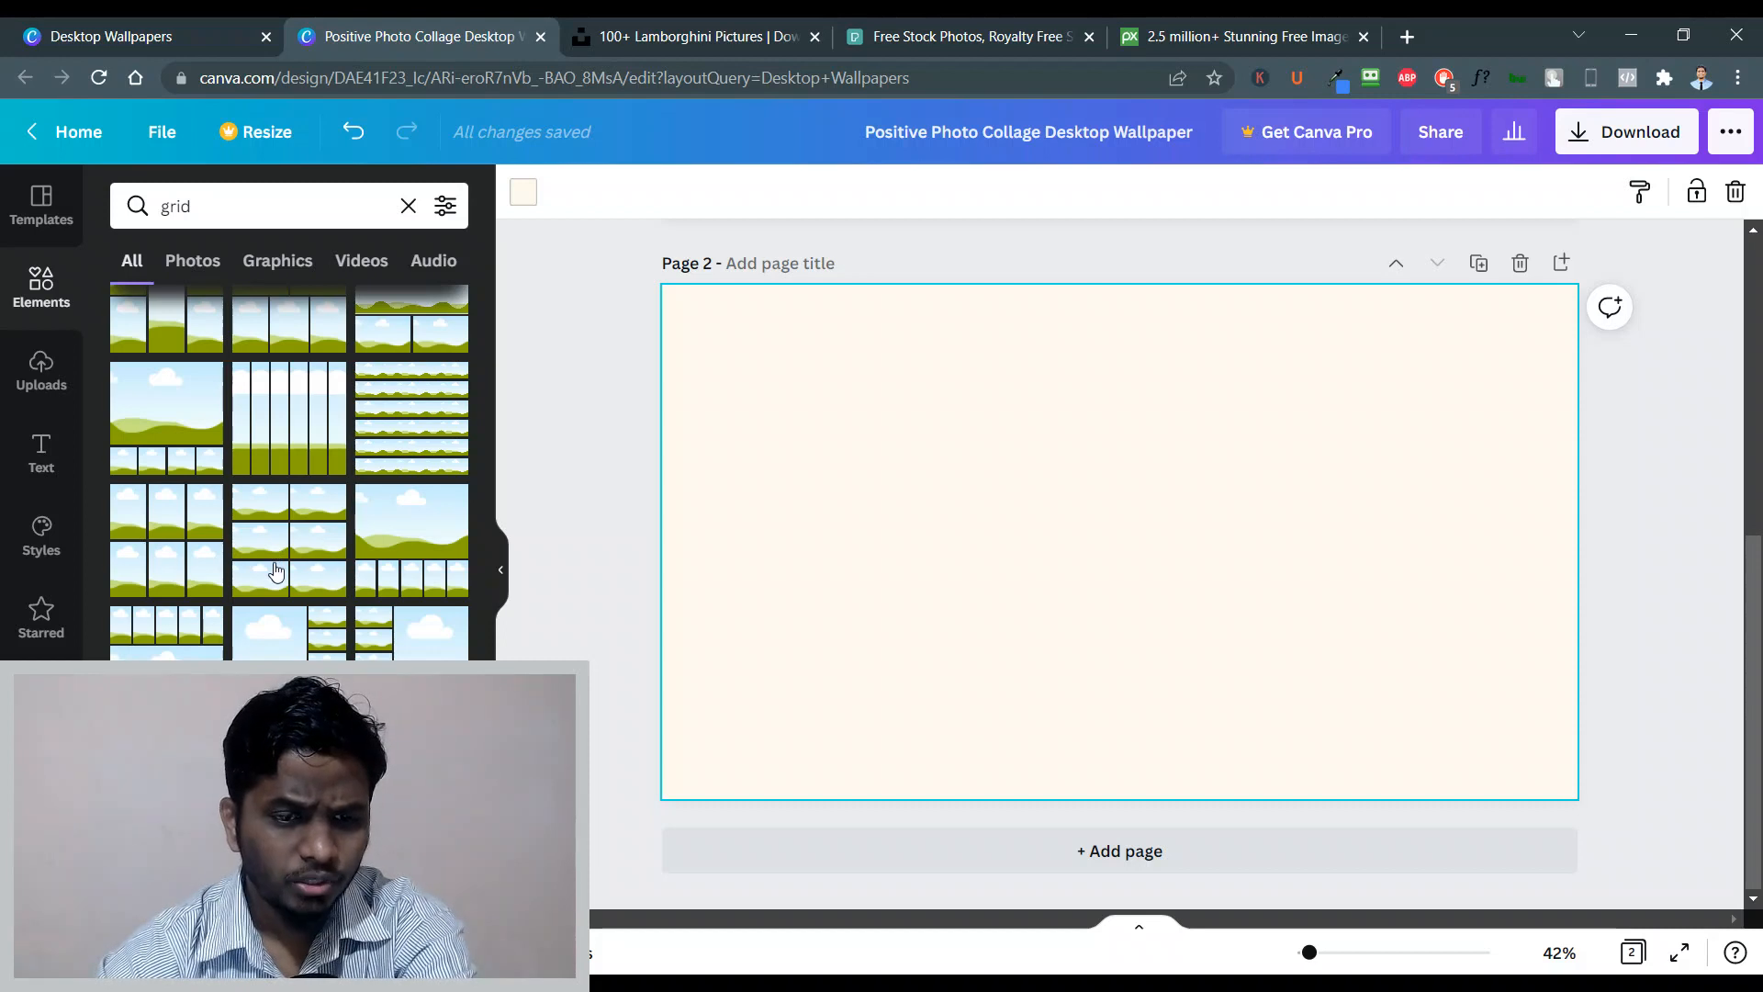
pyautogui.scroll(-2, 276, 571)
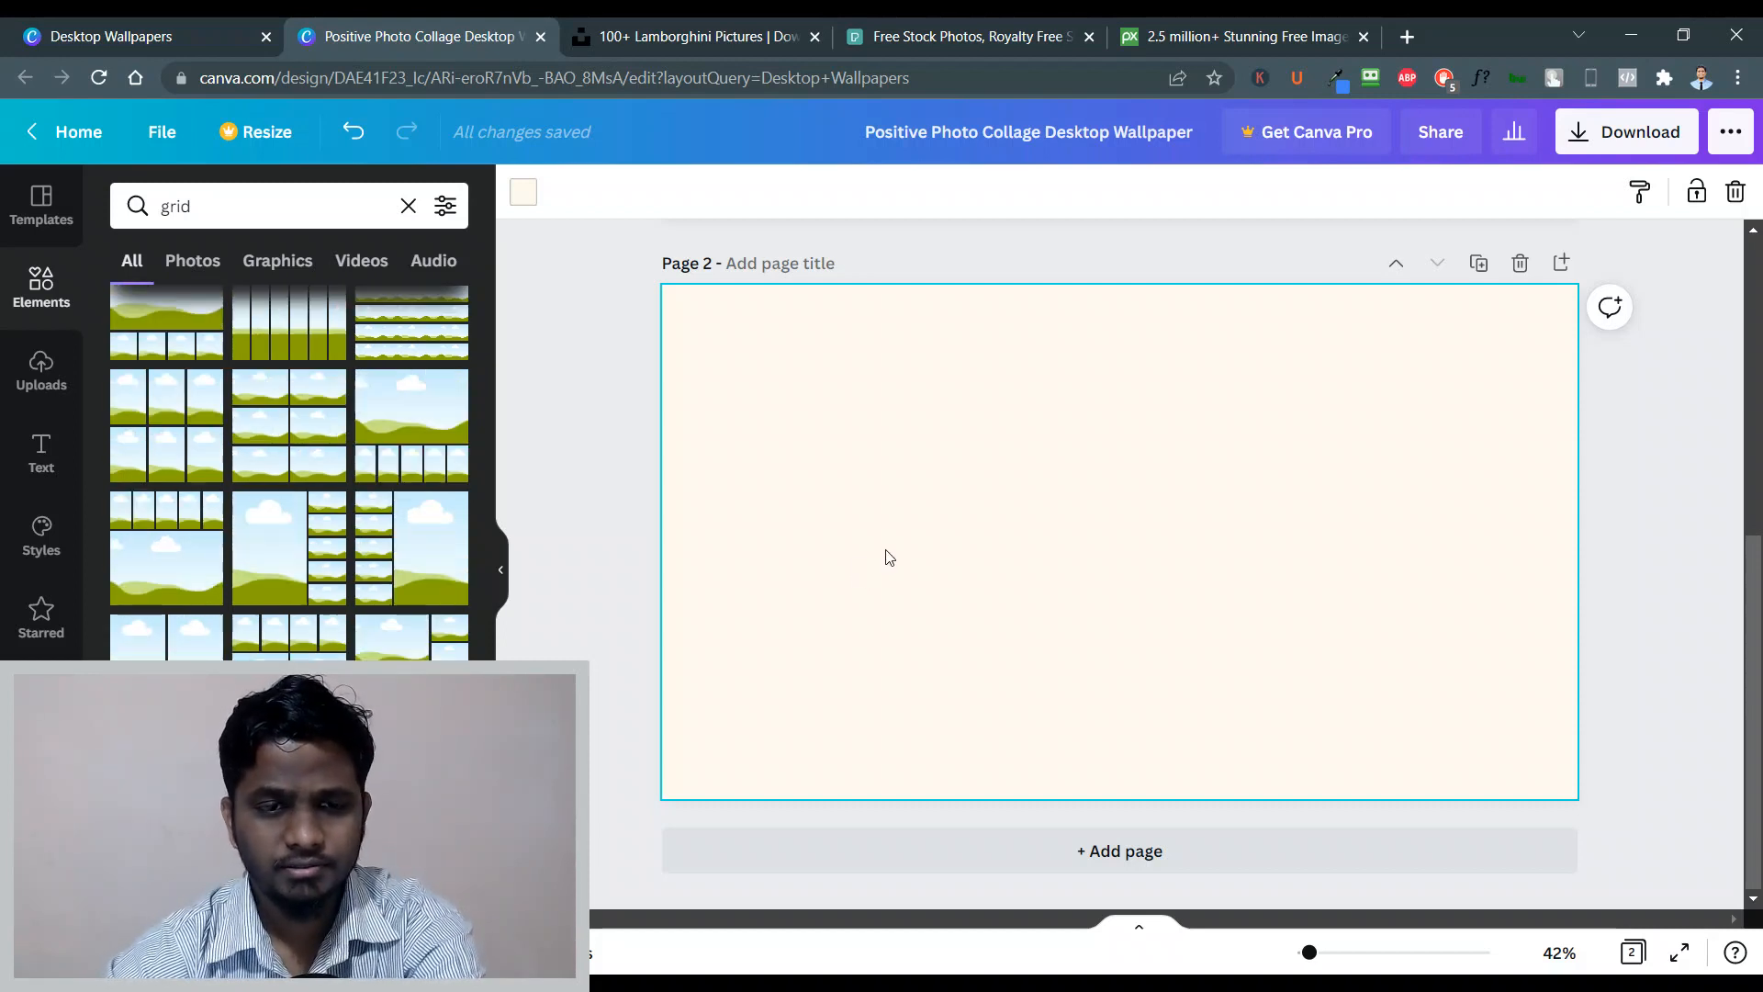
pyautogui.click(279, 478)
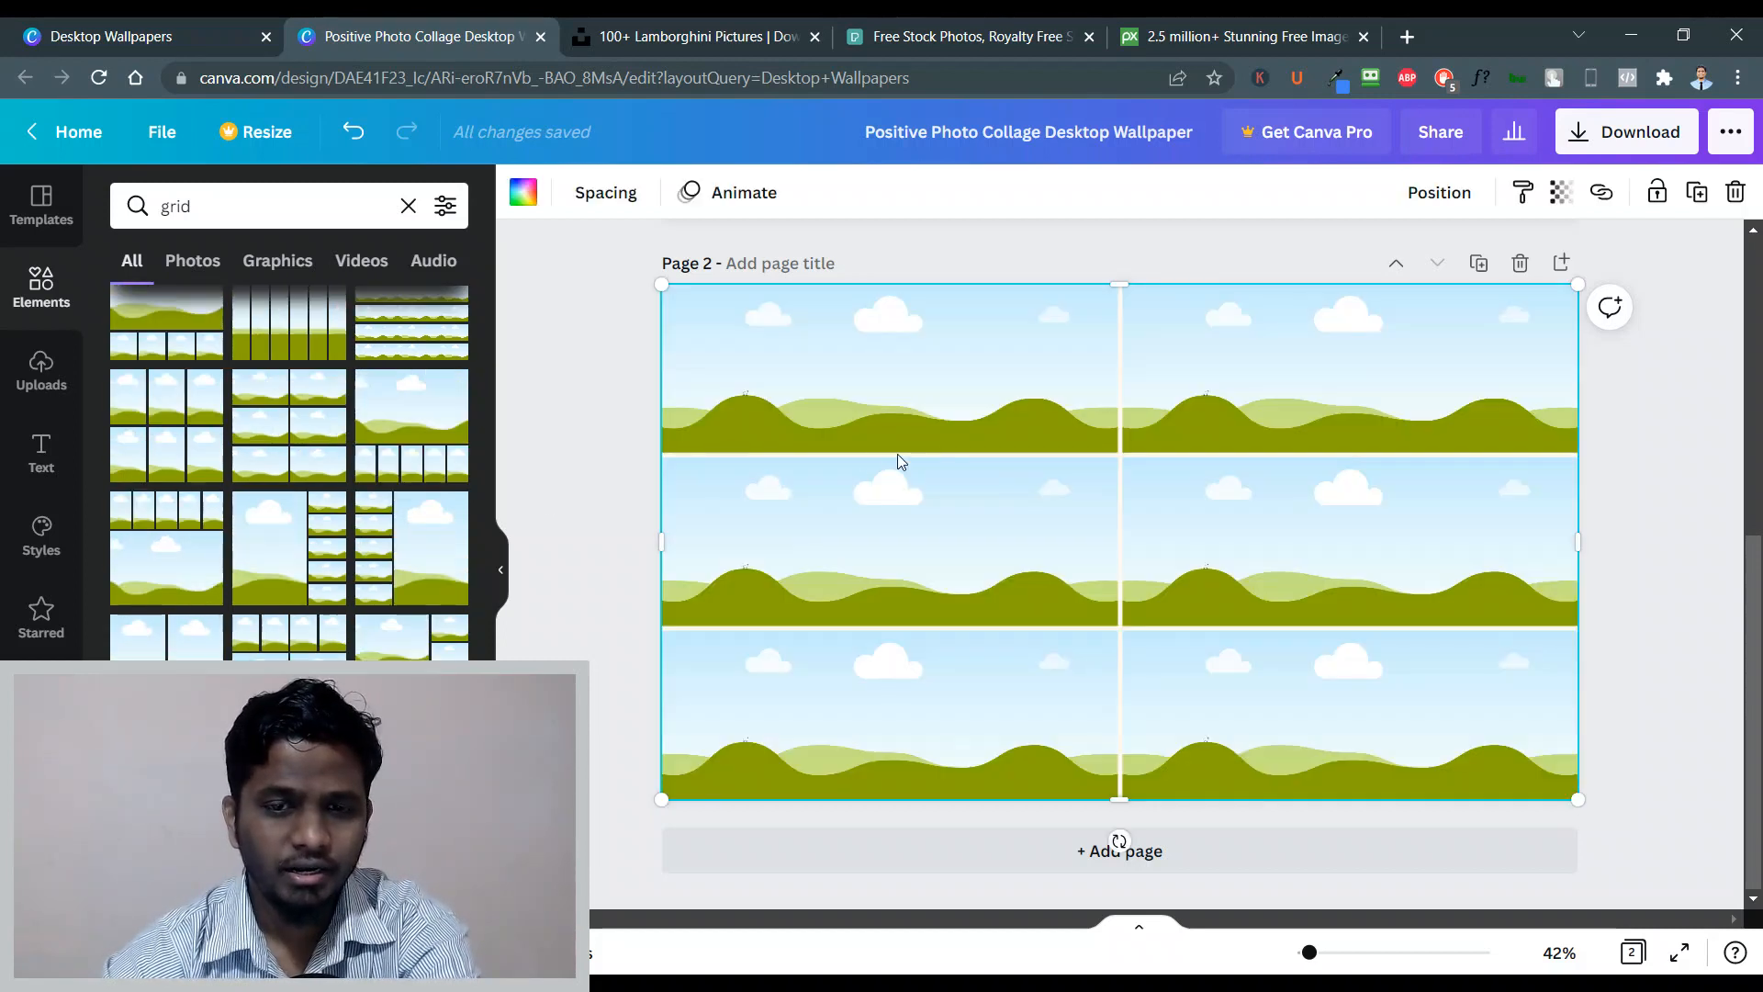
pyautogui.click(1620, 533)
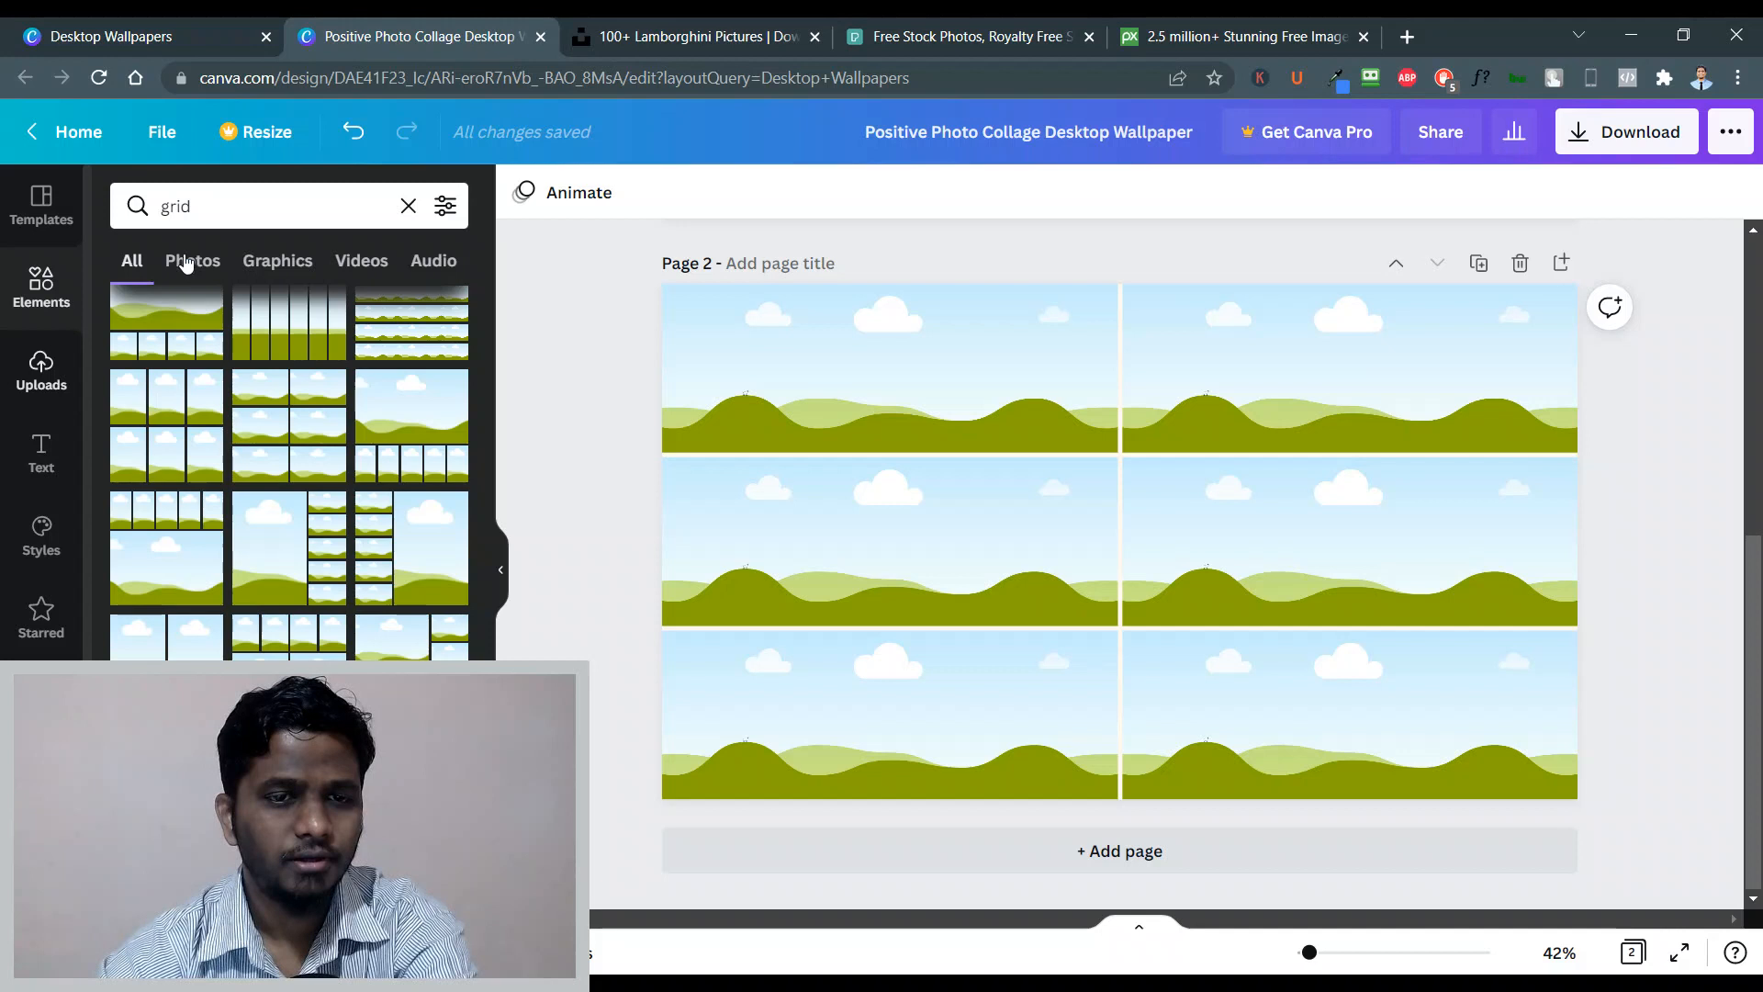
pyautogui.click(39, 316)
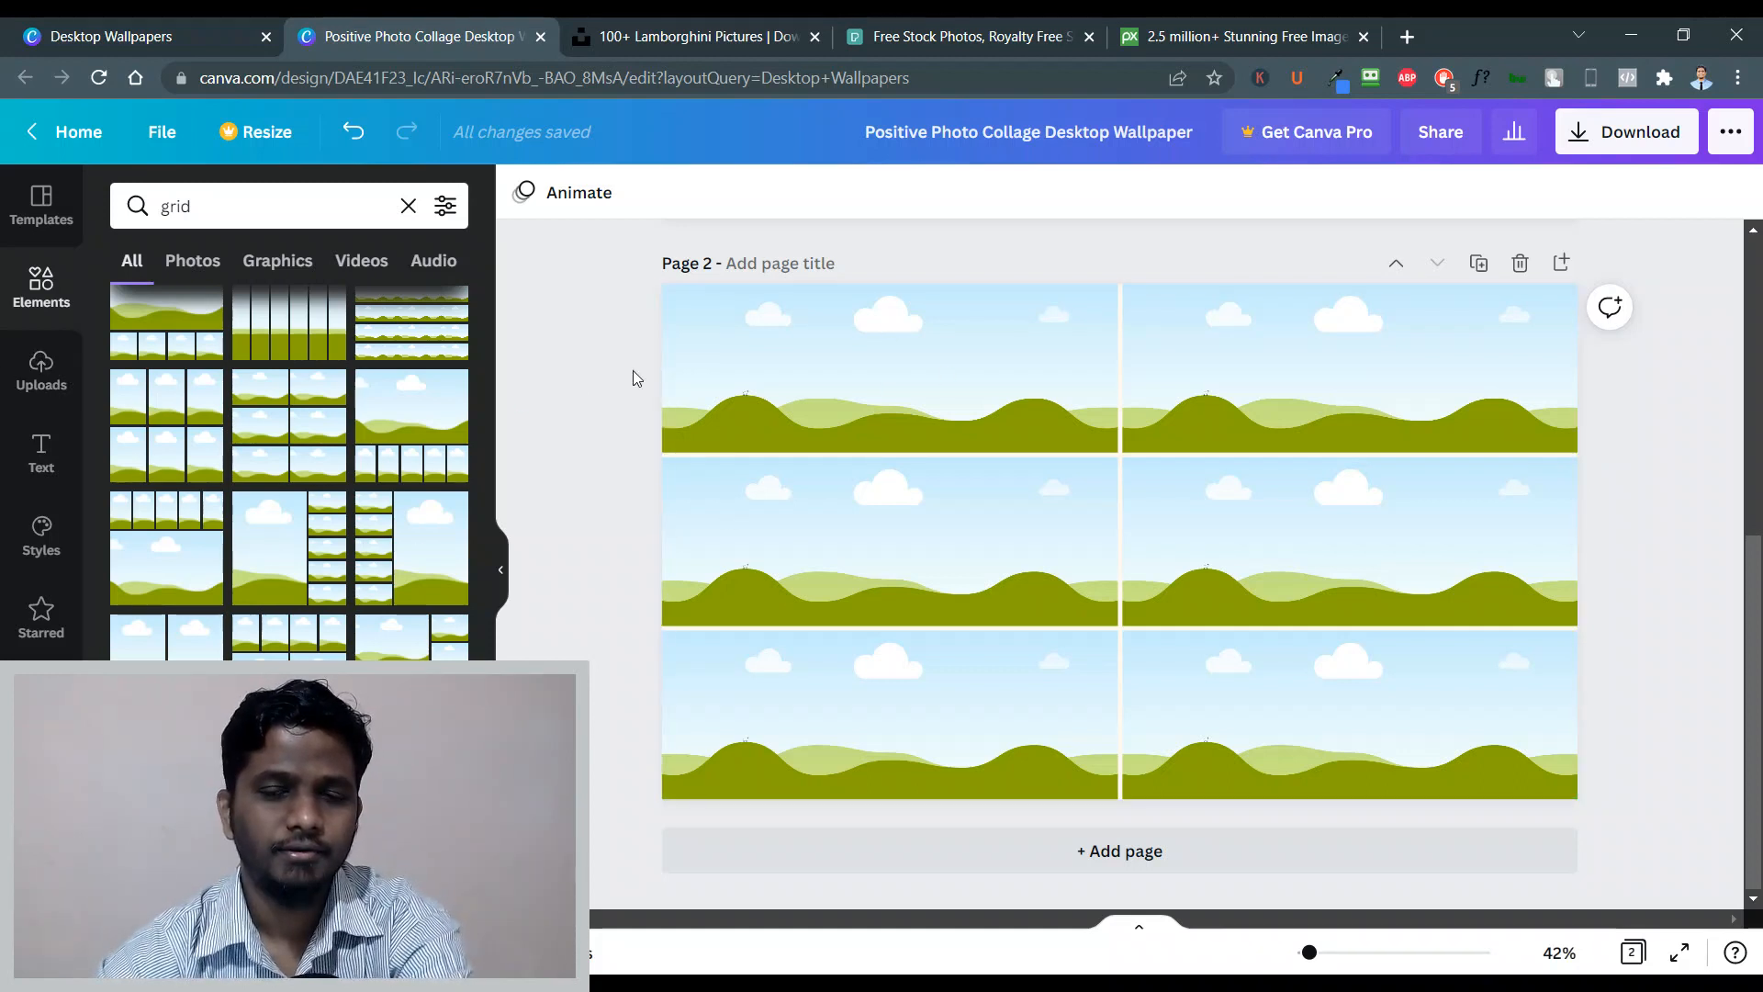
# Return to page 1, examine the design's download options for file type and page selection, and close them without downloading.
pyautogui.scroll(1, 1729, 495)
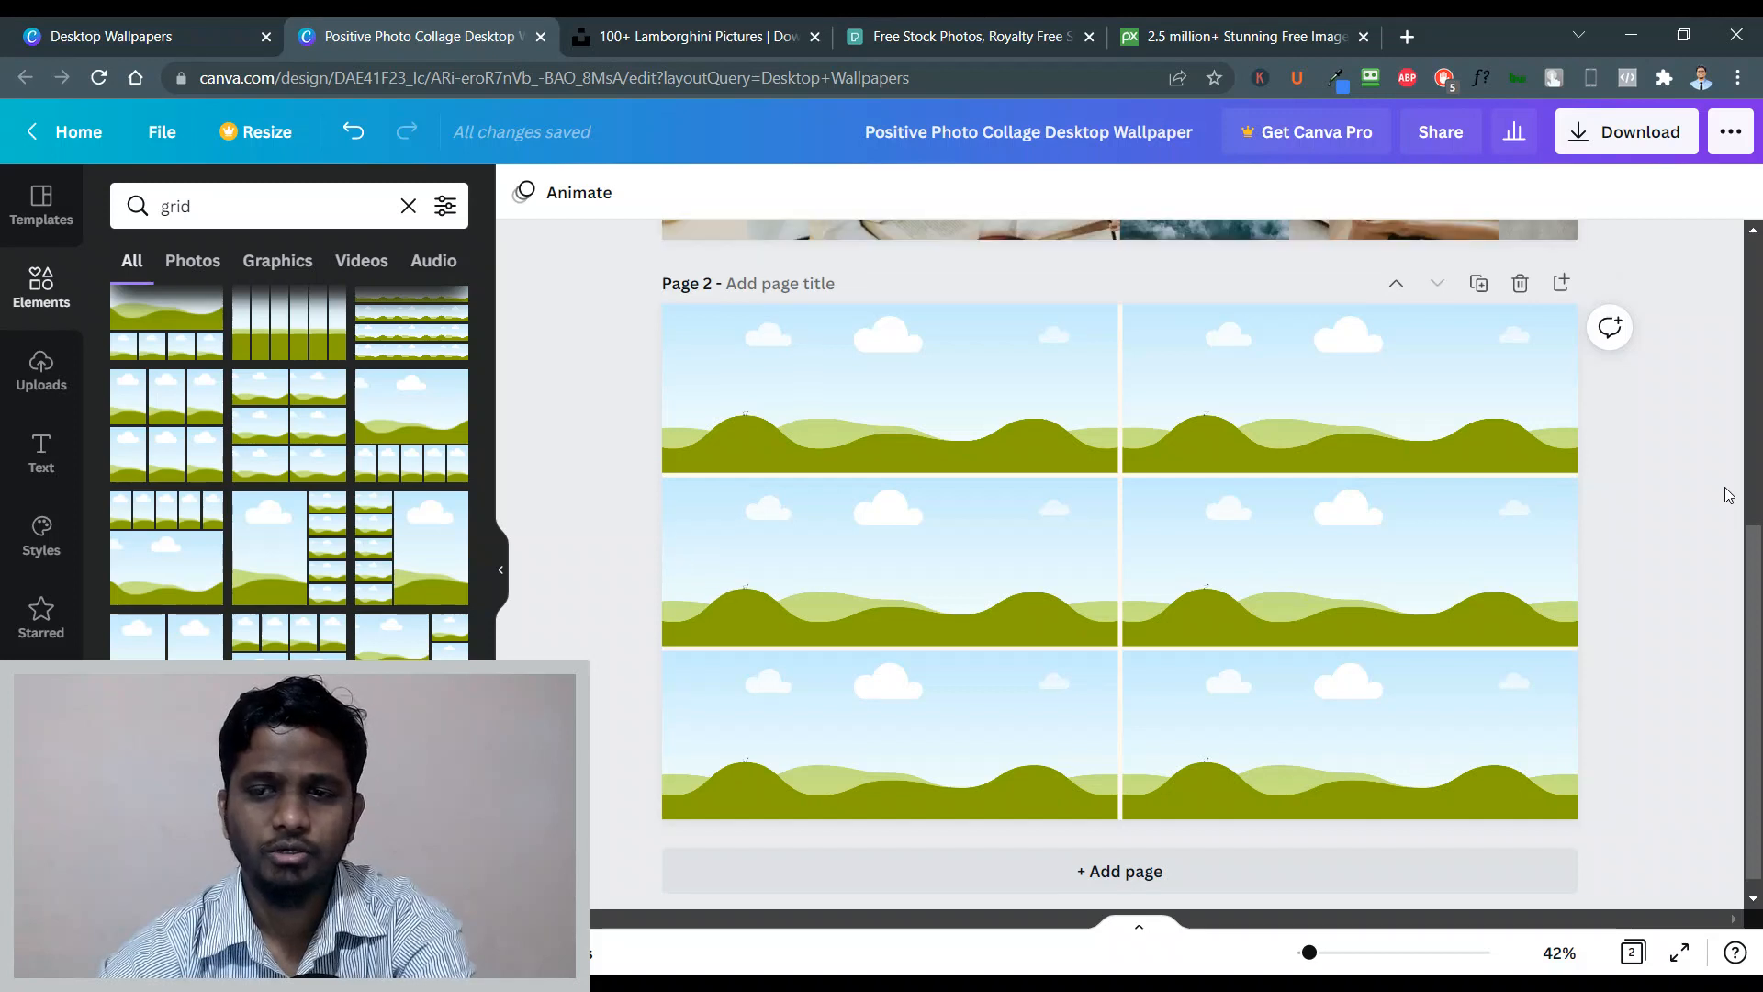
pyautogui.scroll(6, 1715, 481)
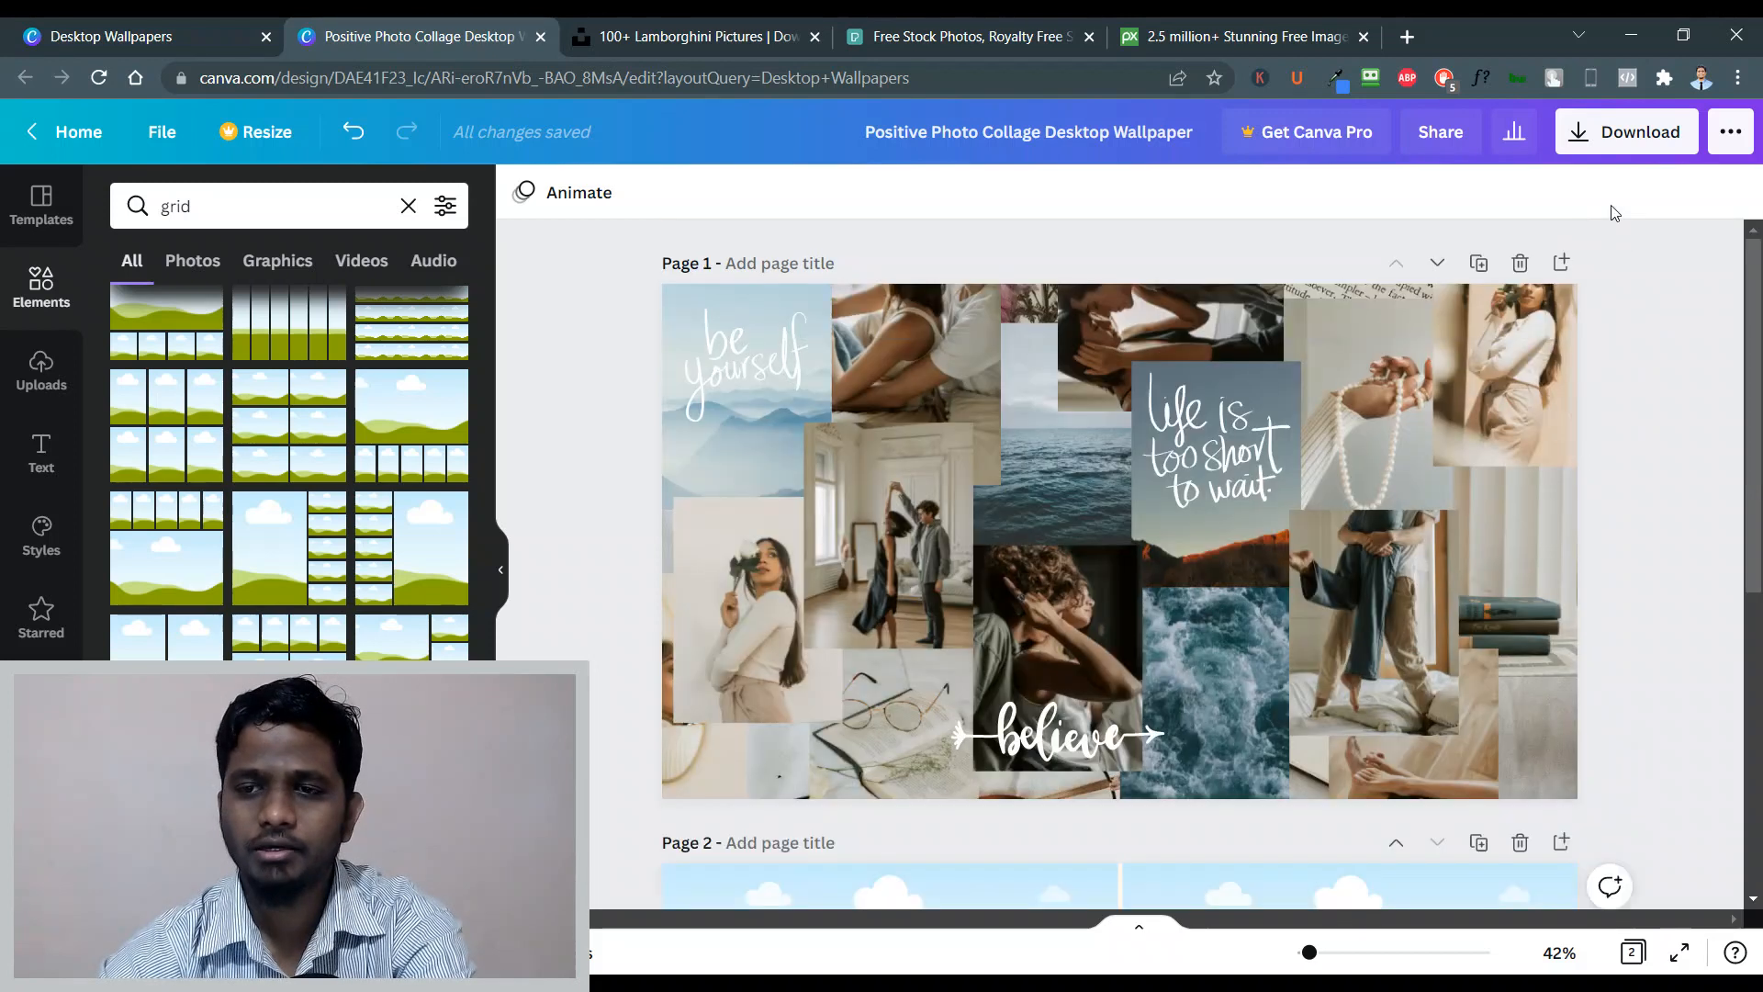
pyautogui.click(1643, 138)
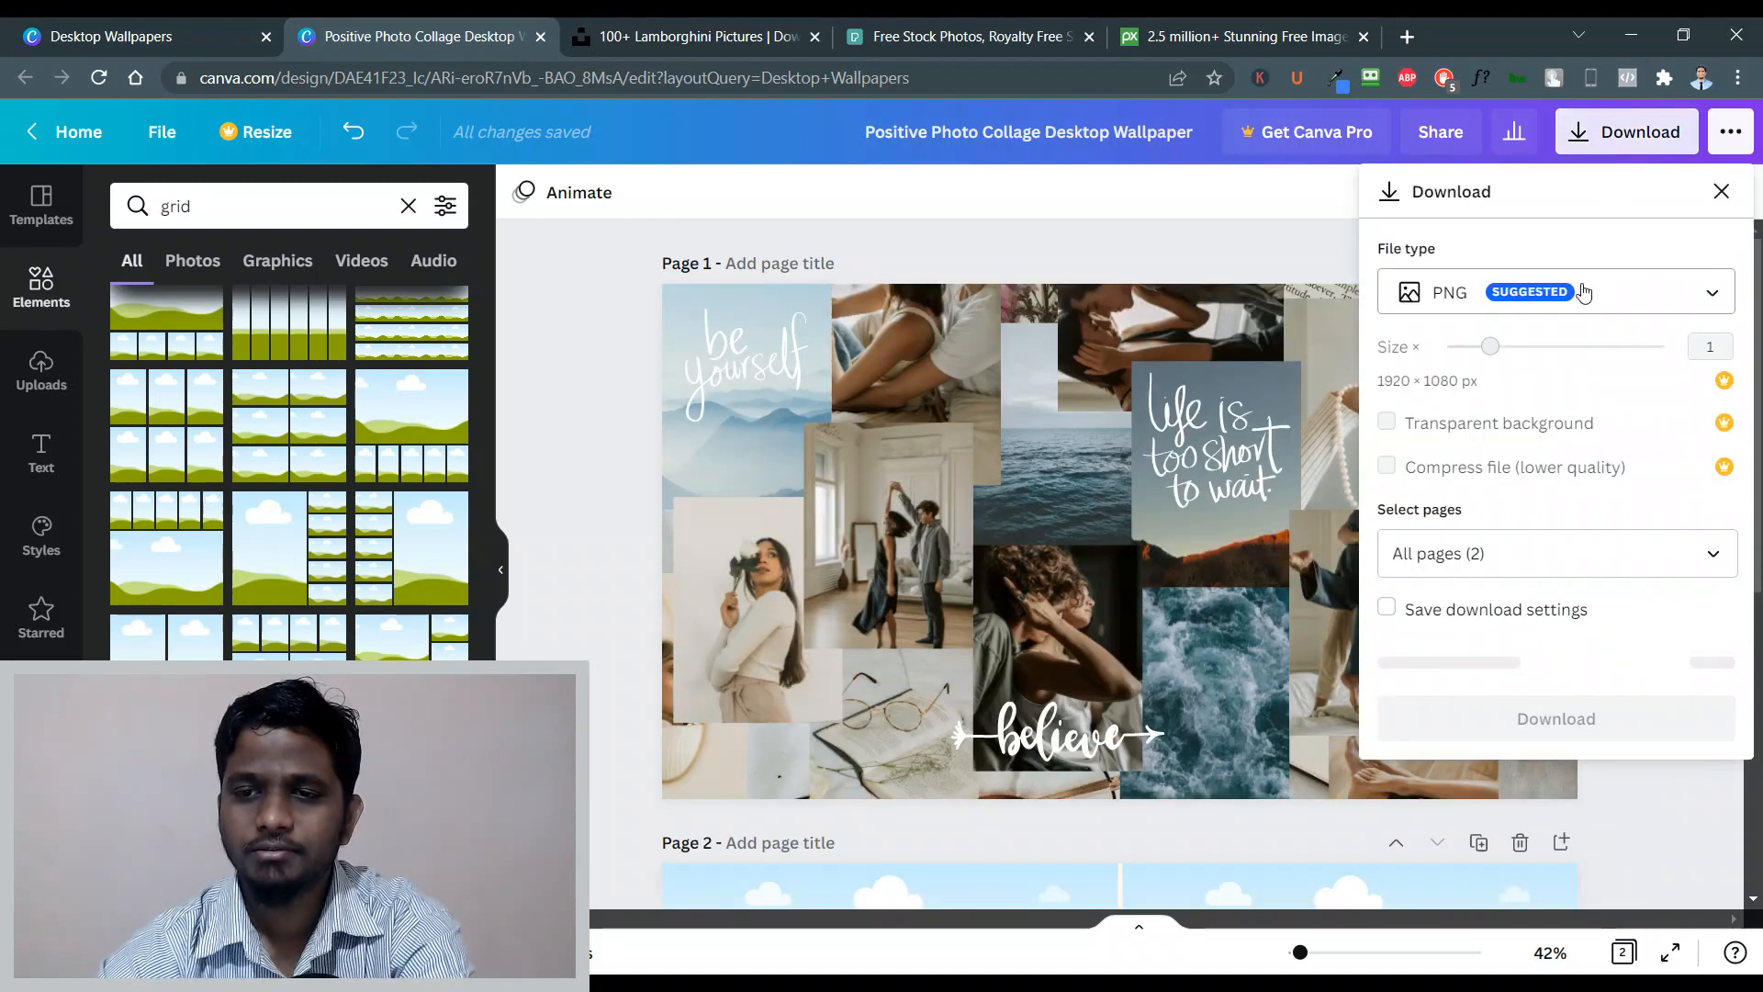
pyautogui.click(1627, 561)
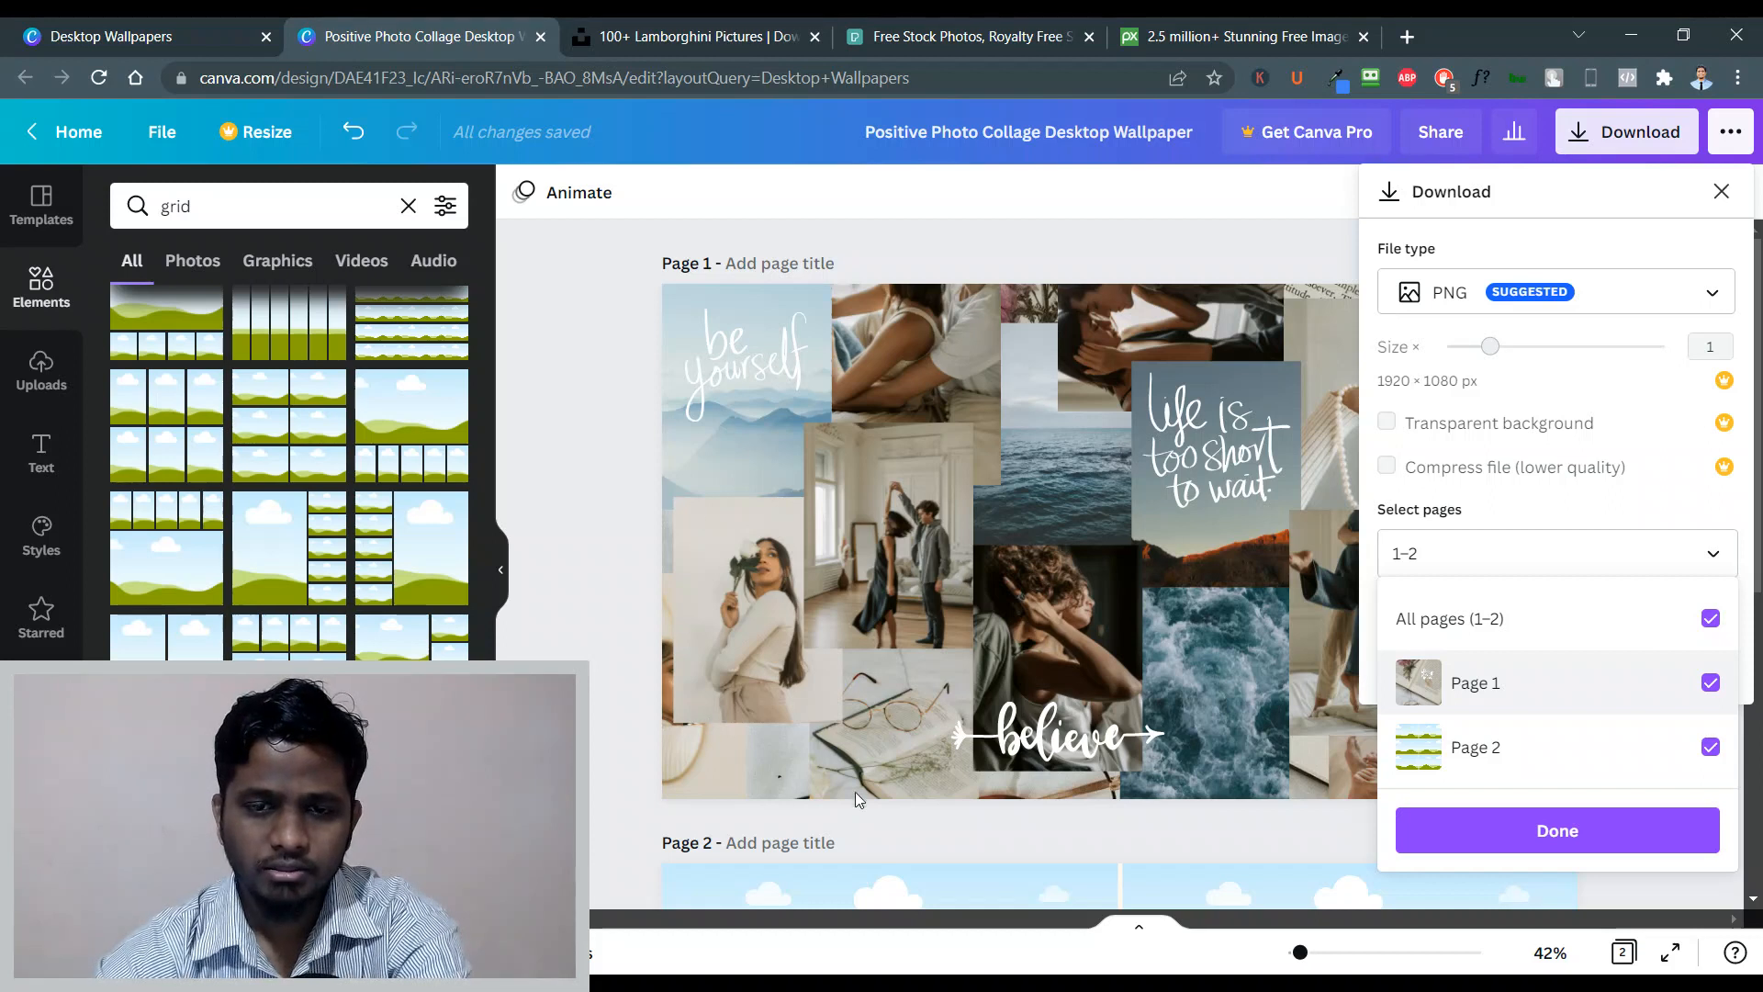
pyautogui.click(934, 340)
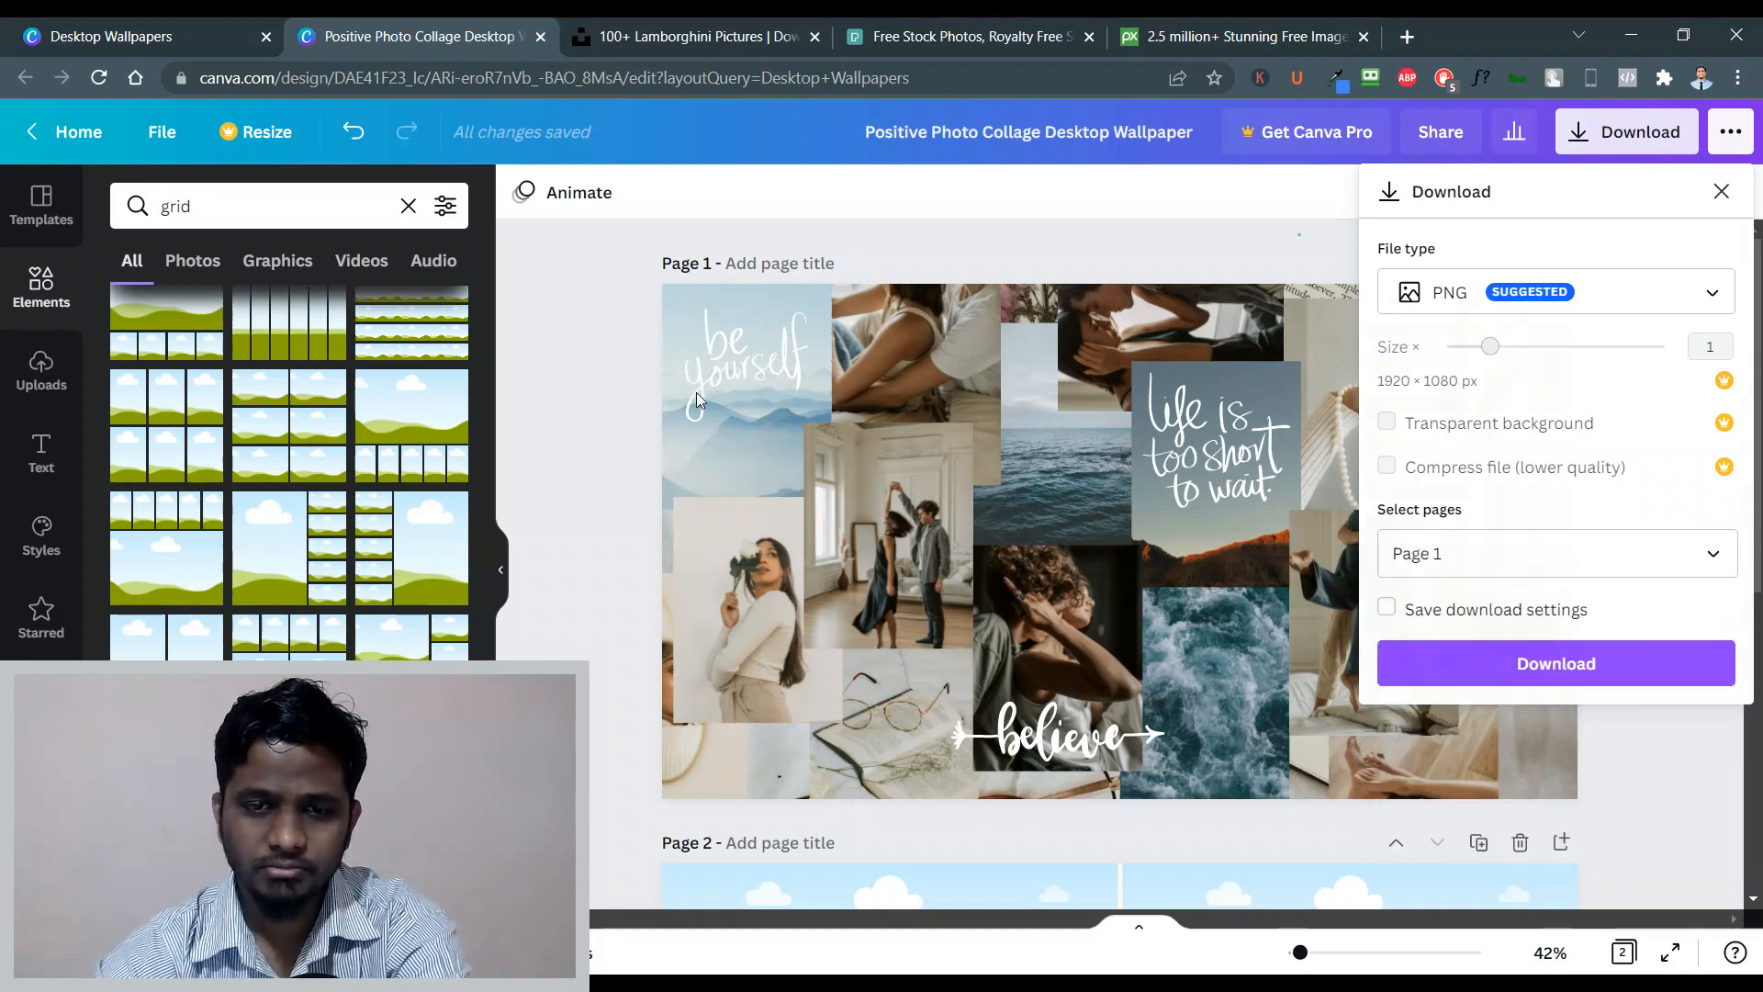
pyautogui.click(581, 425)
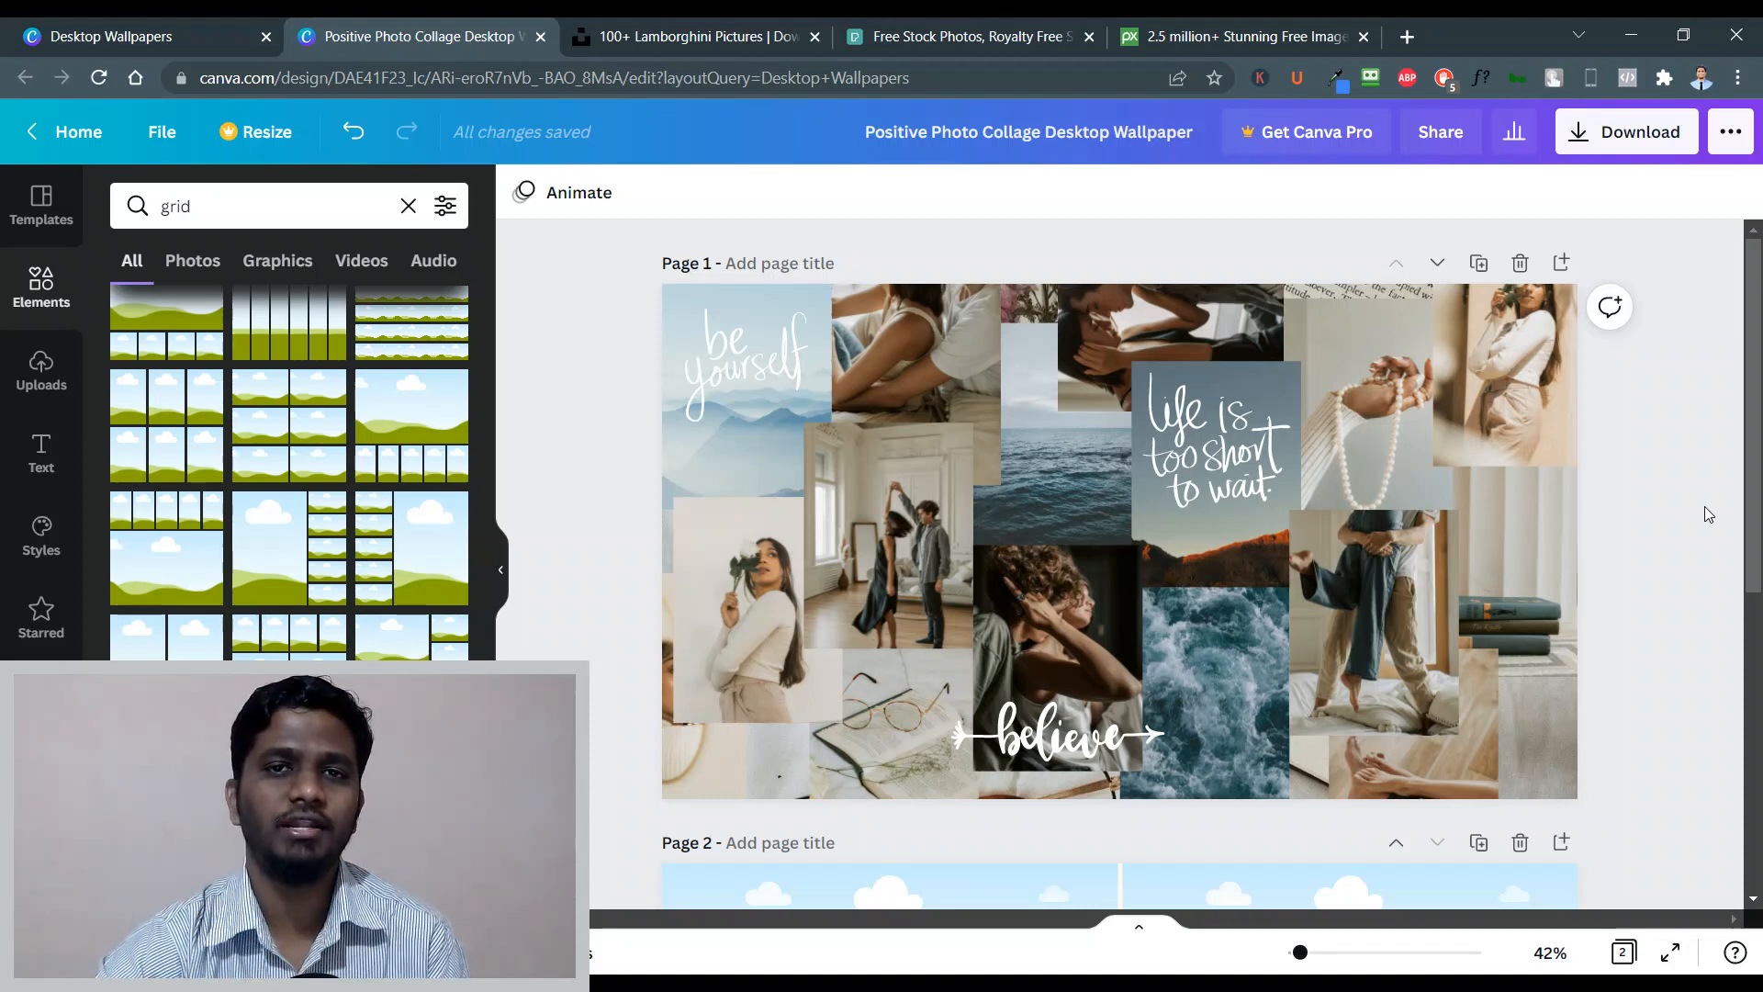
pyautogui.moveTo(675, 982)
pyautogui.click(625, 841)
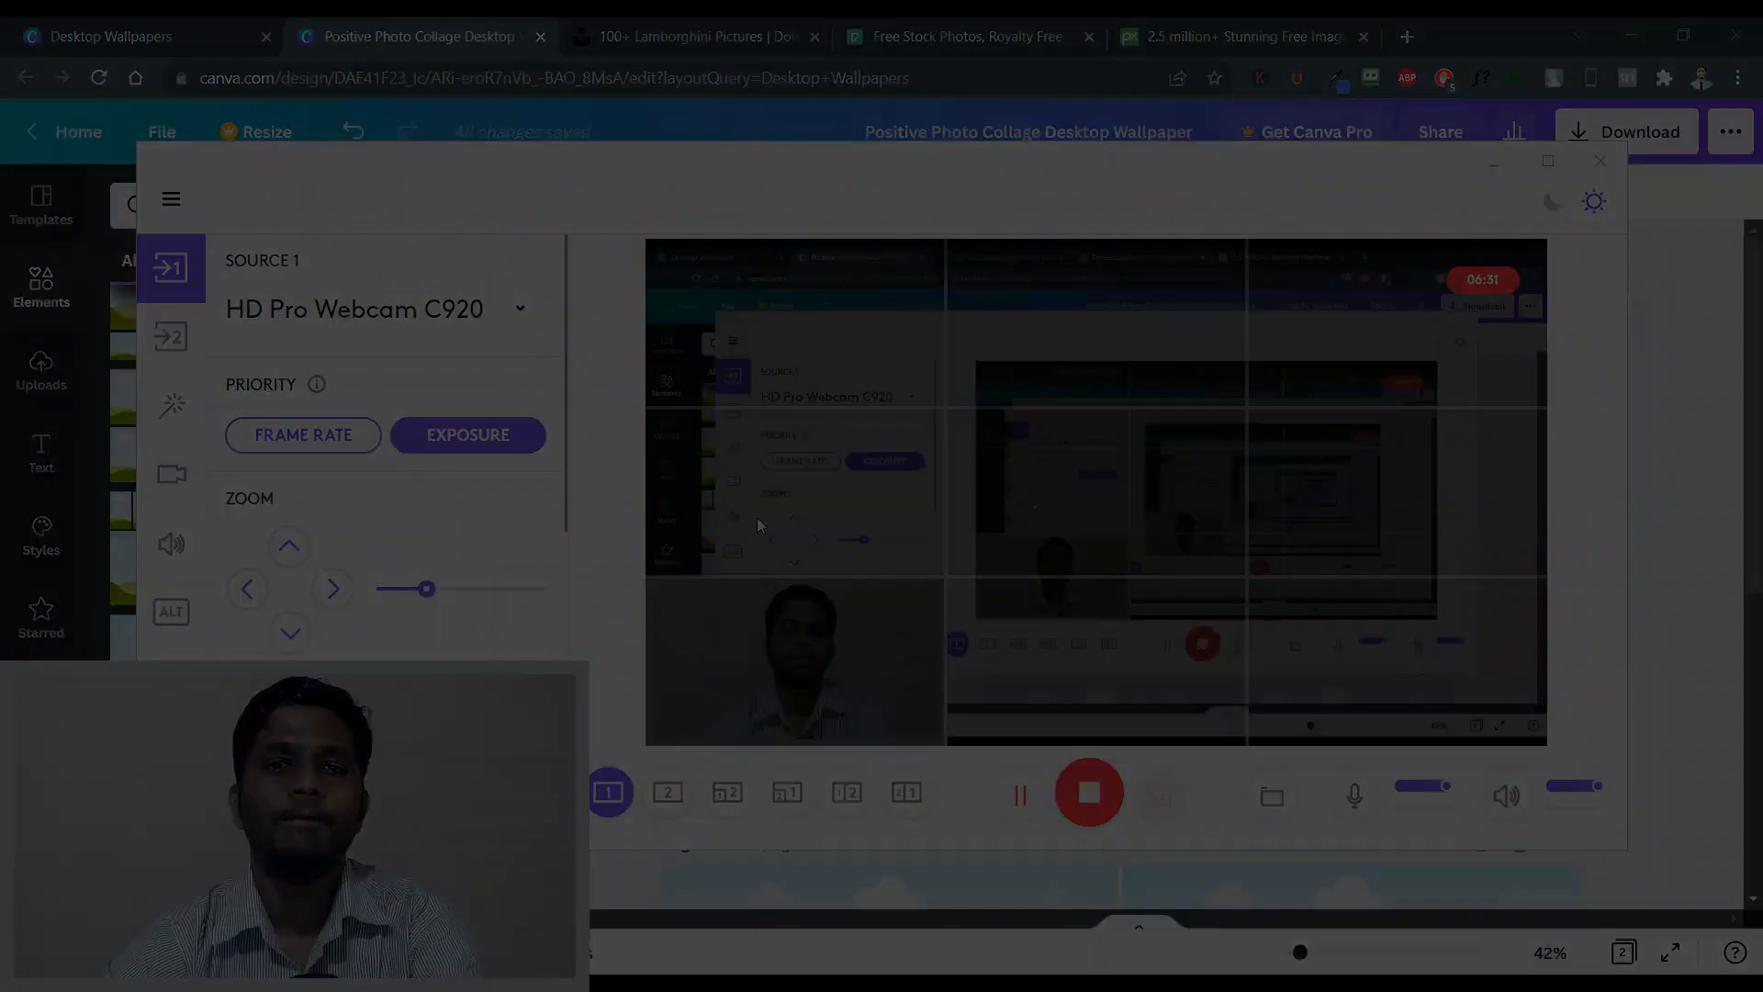